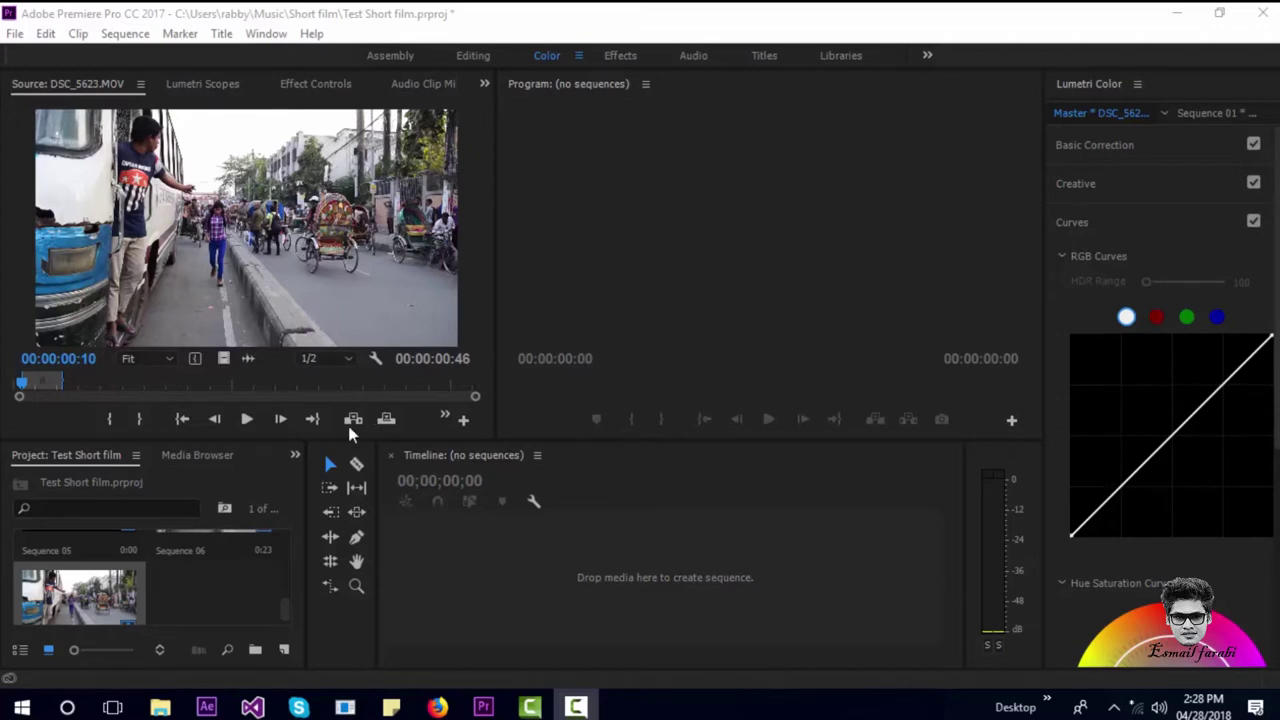
# Make the lower panels taller and scrub the Source monitor to 00:00:00:39 of DSC_5623.MOV.
pyautogui.moveTo(242, 441); pyautogui.dragTo(240, 417)
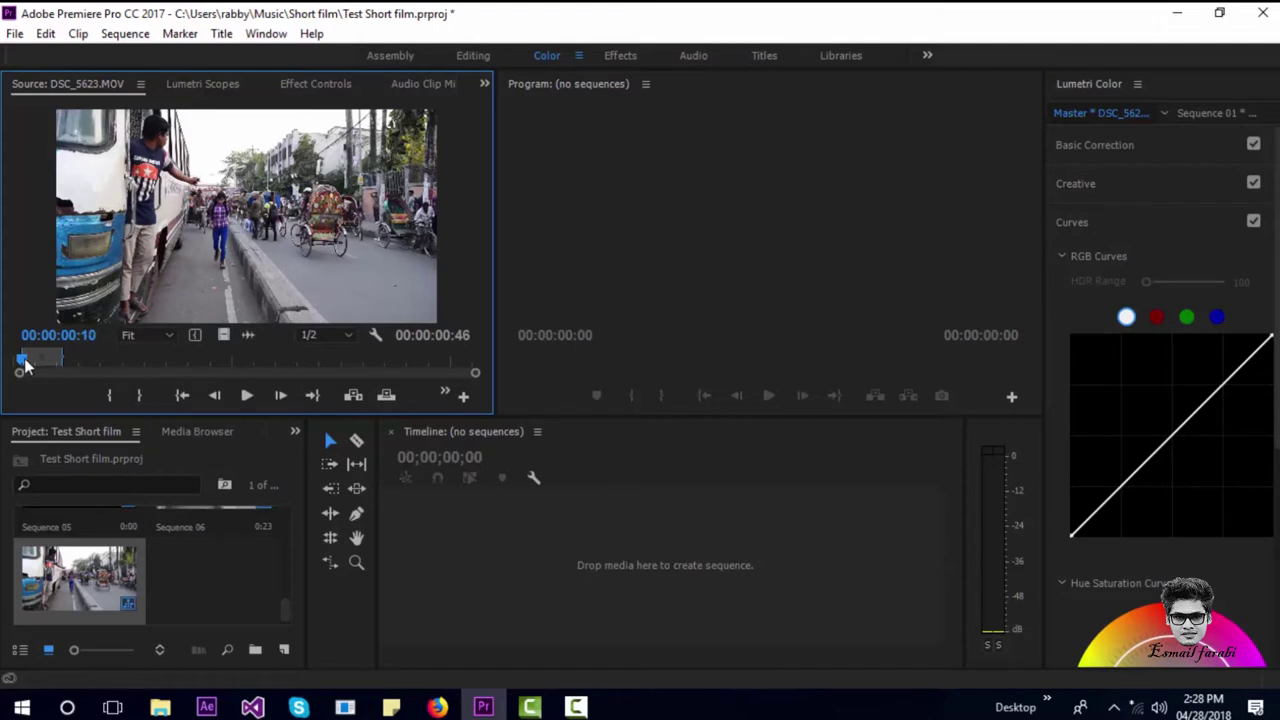
pyautogui.moveTo(25, 366); pyautogui.dragTo(52, 368)
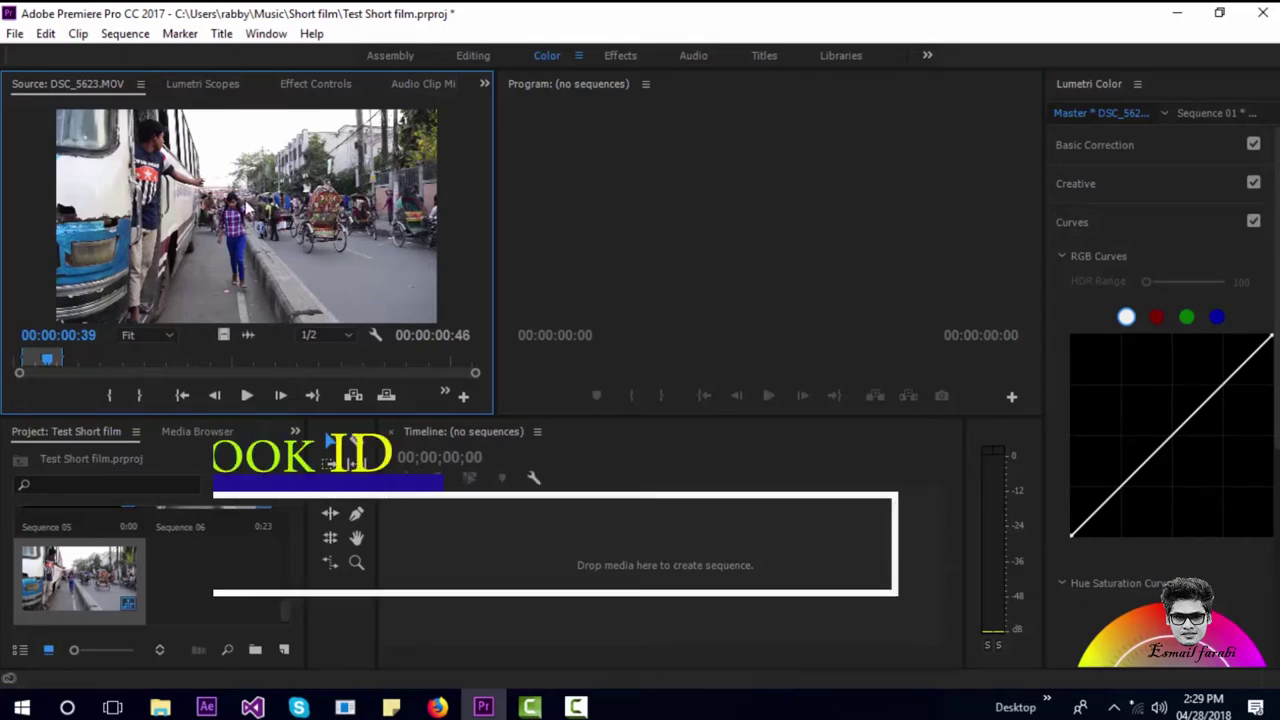
# Start a new sequence from File > New > Sequence, move the dialog right, and toggle the HDV preset folder.
pyautogui.click(15, 33)
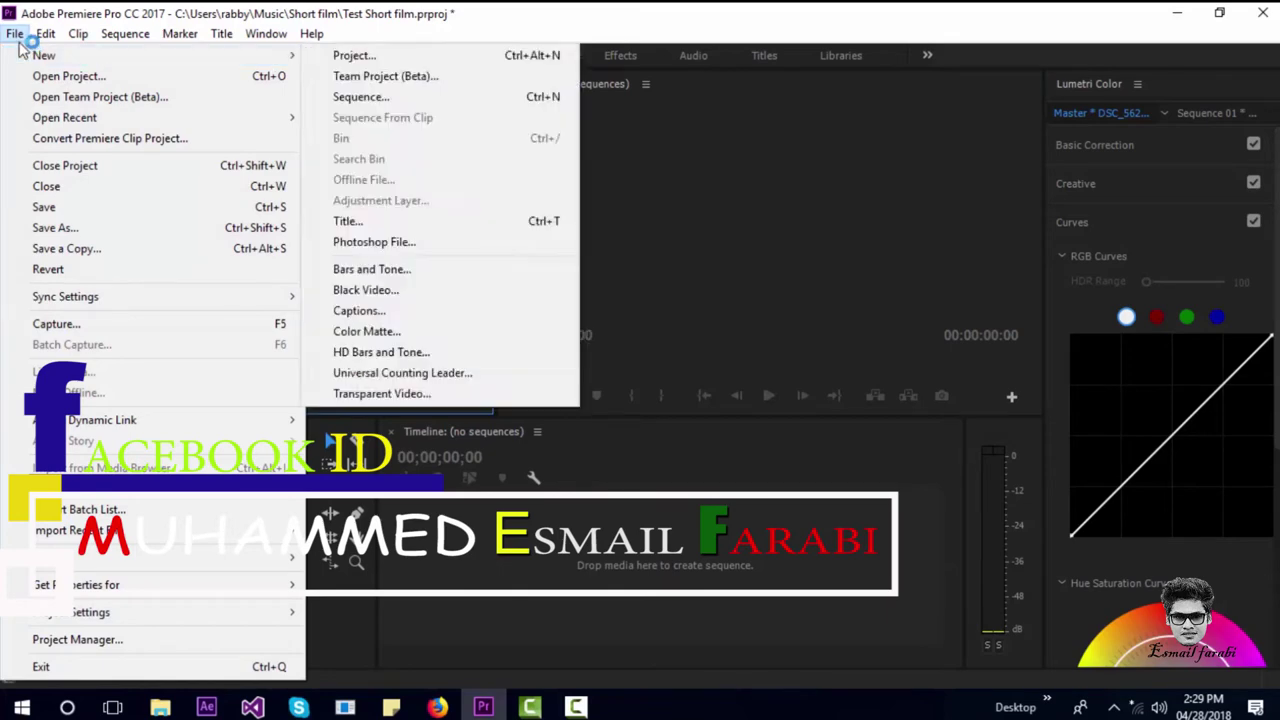
pyautogui.moveTo(87, 60)
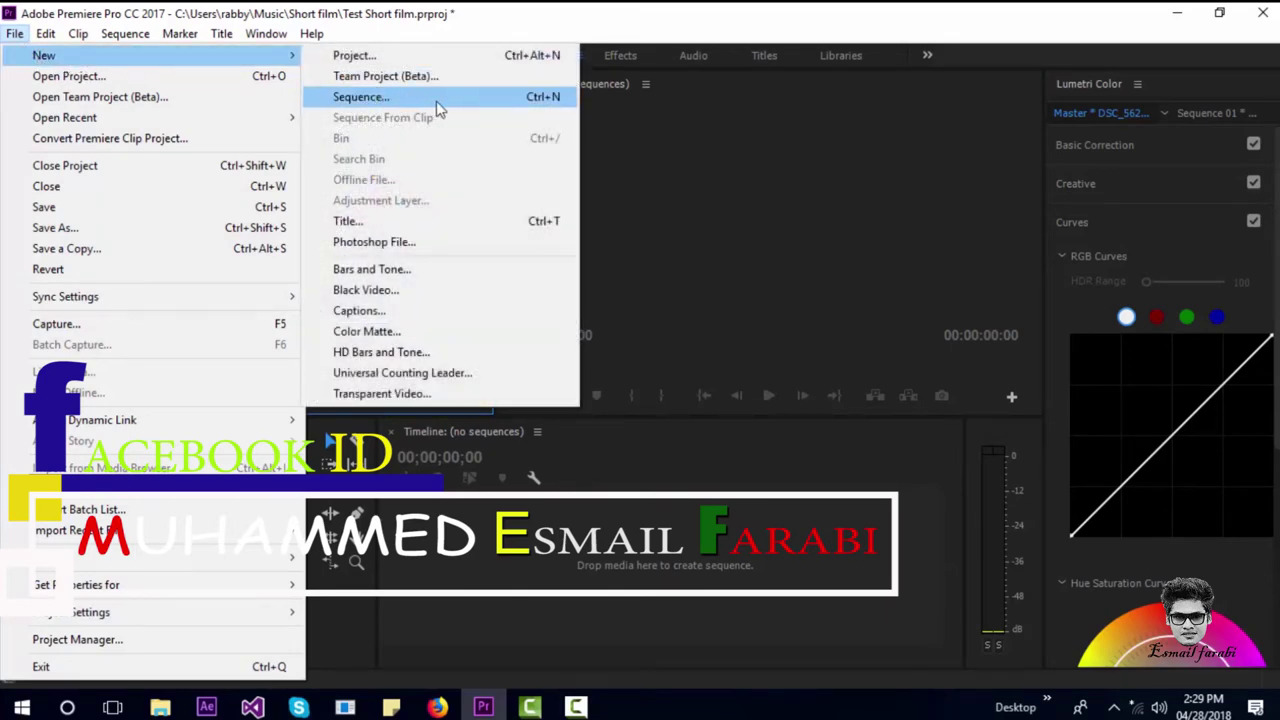
pyautogui.click(556, 104)
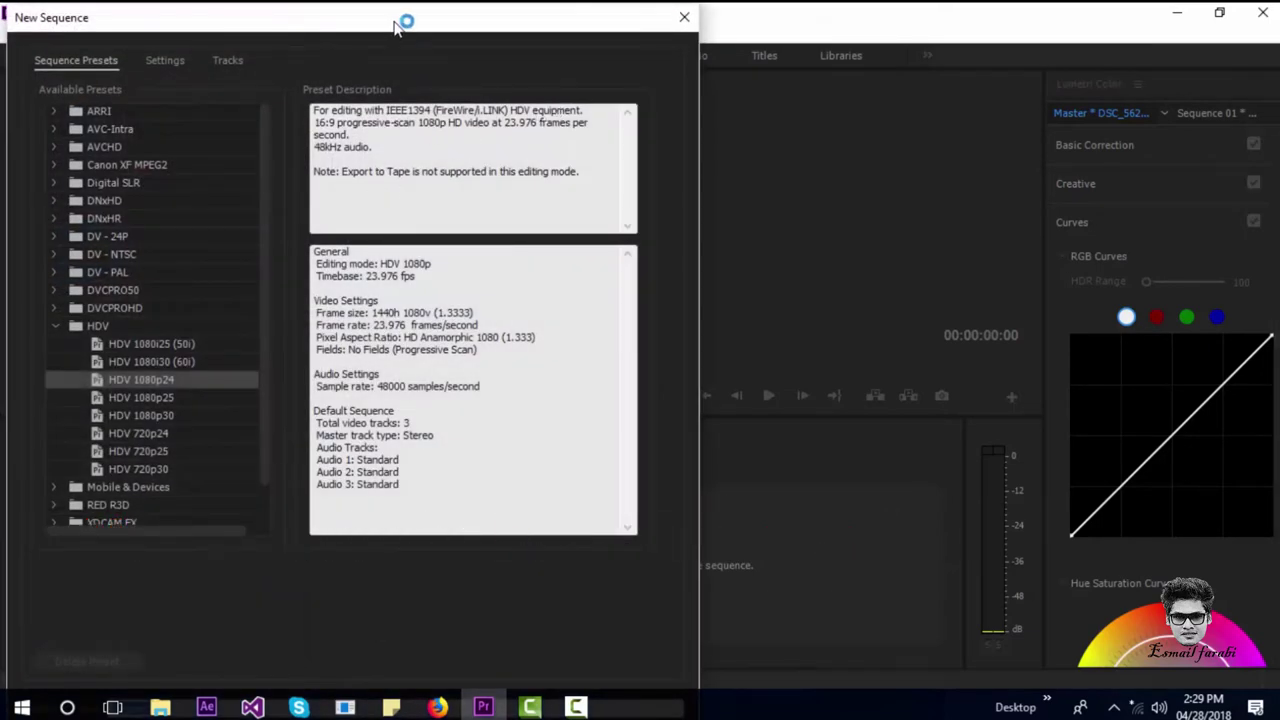
pyautogui.moveTo(394, 12); pyautogui.dragTo(590, 12)
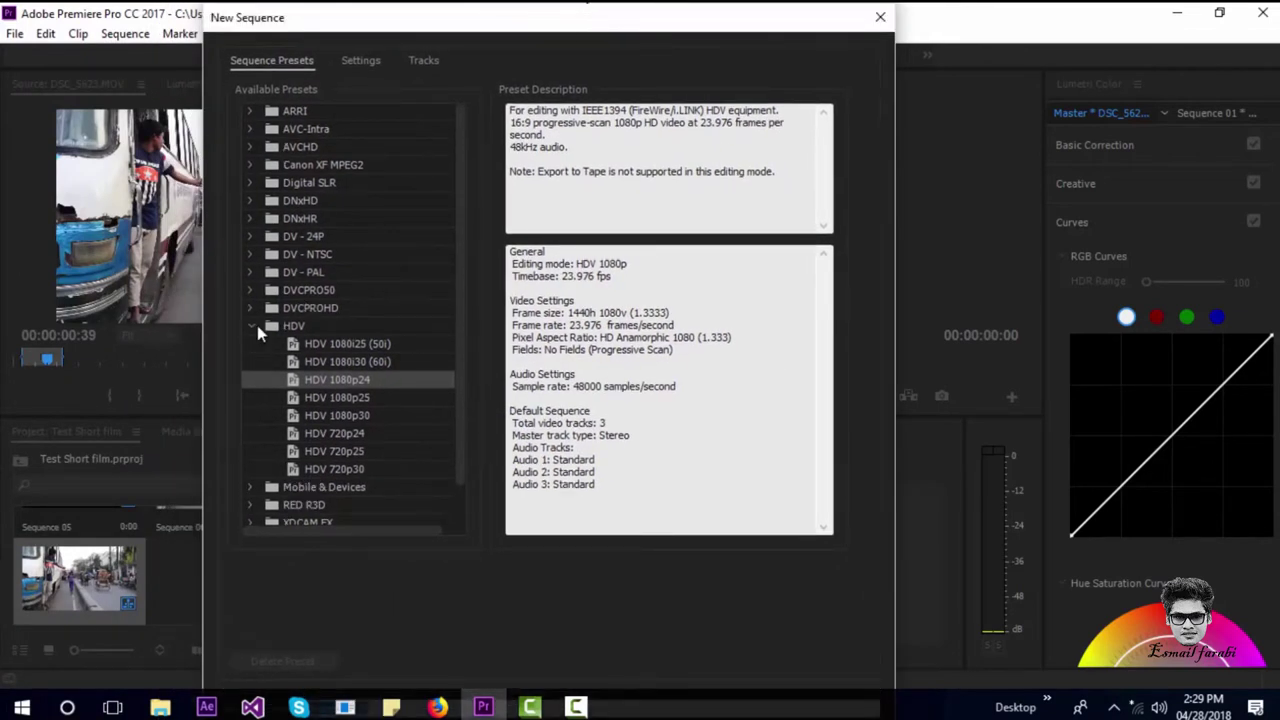
pyautogui.click(250, 326)
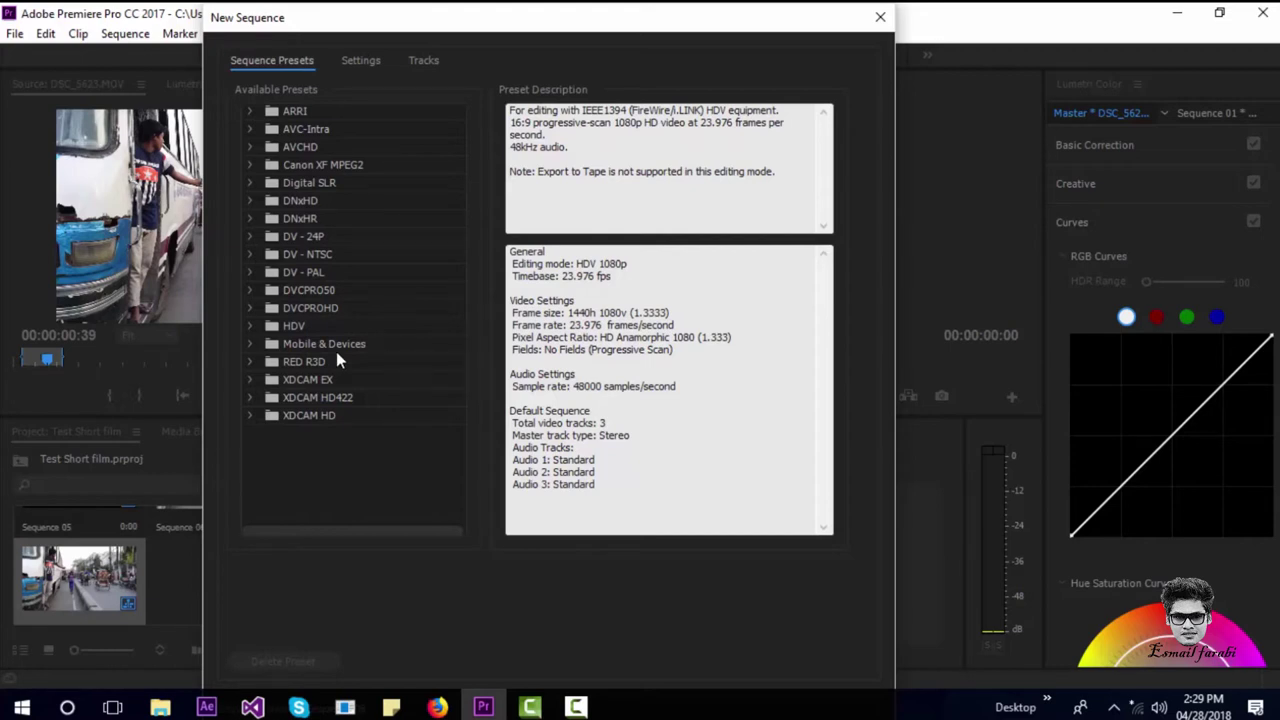
pyautogui.click(252, 326)
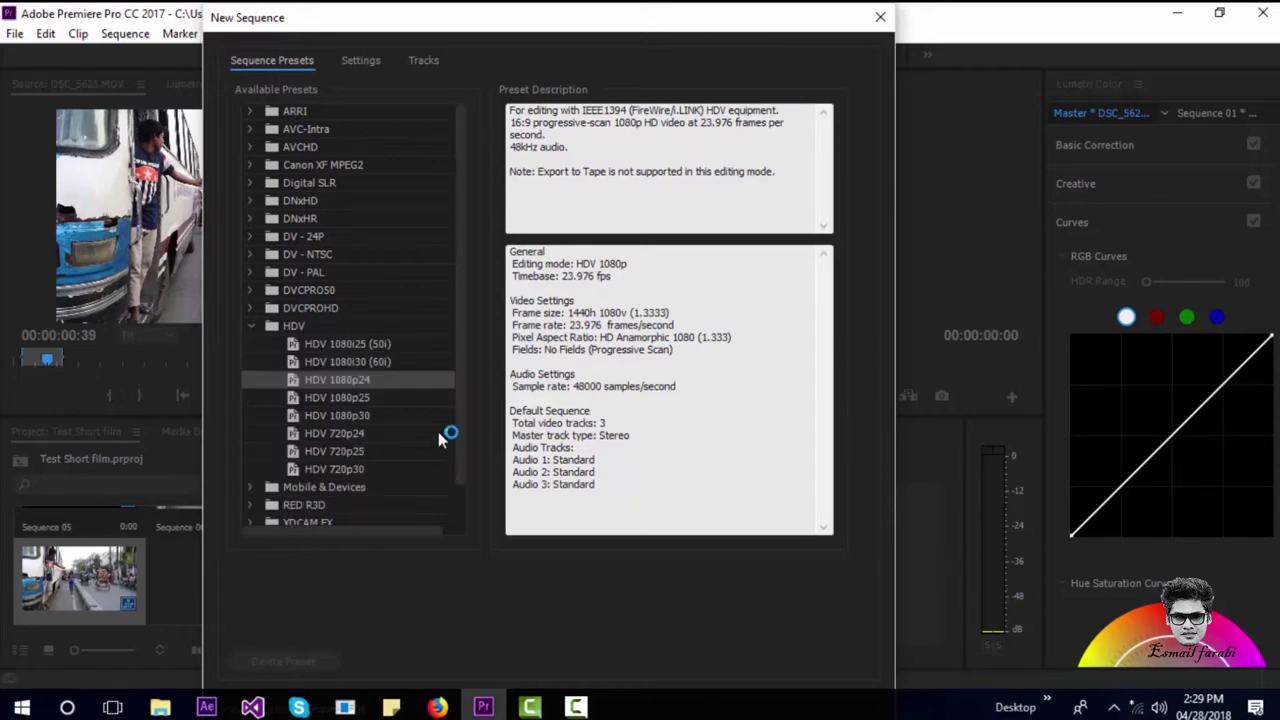
pyautogui.click(251, 328)
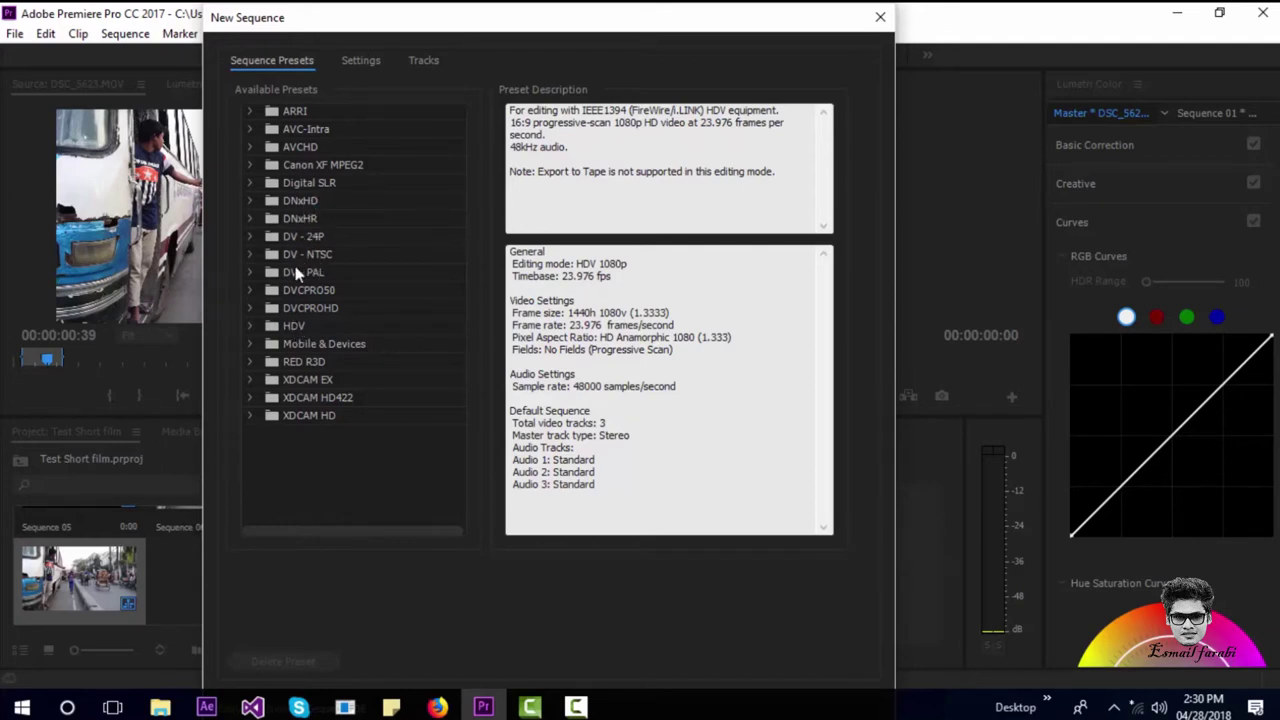
# Expand the HDV folder in Available Presets to reveal the HDV 1080p24 preset.
pyautogui.click(250, 327)
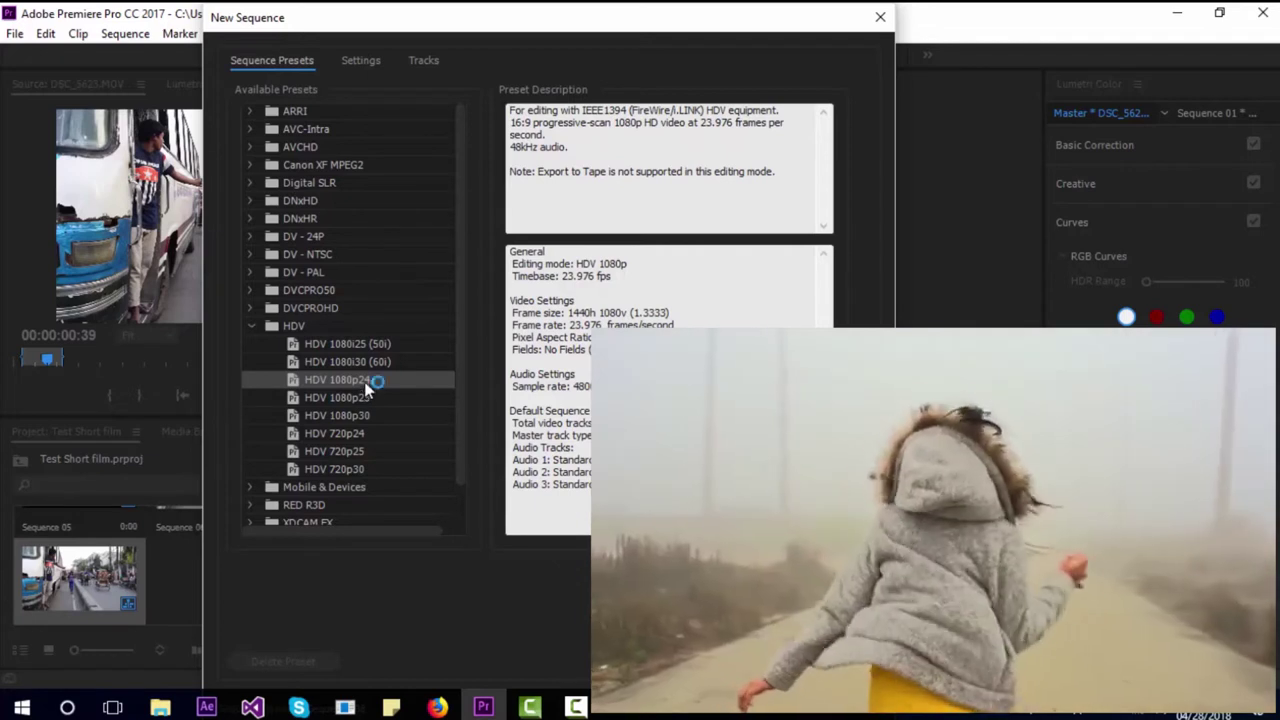
pyautogui.click(384, 366)
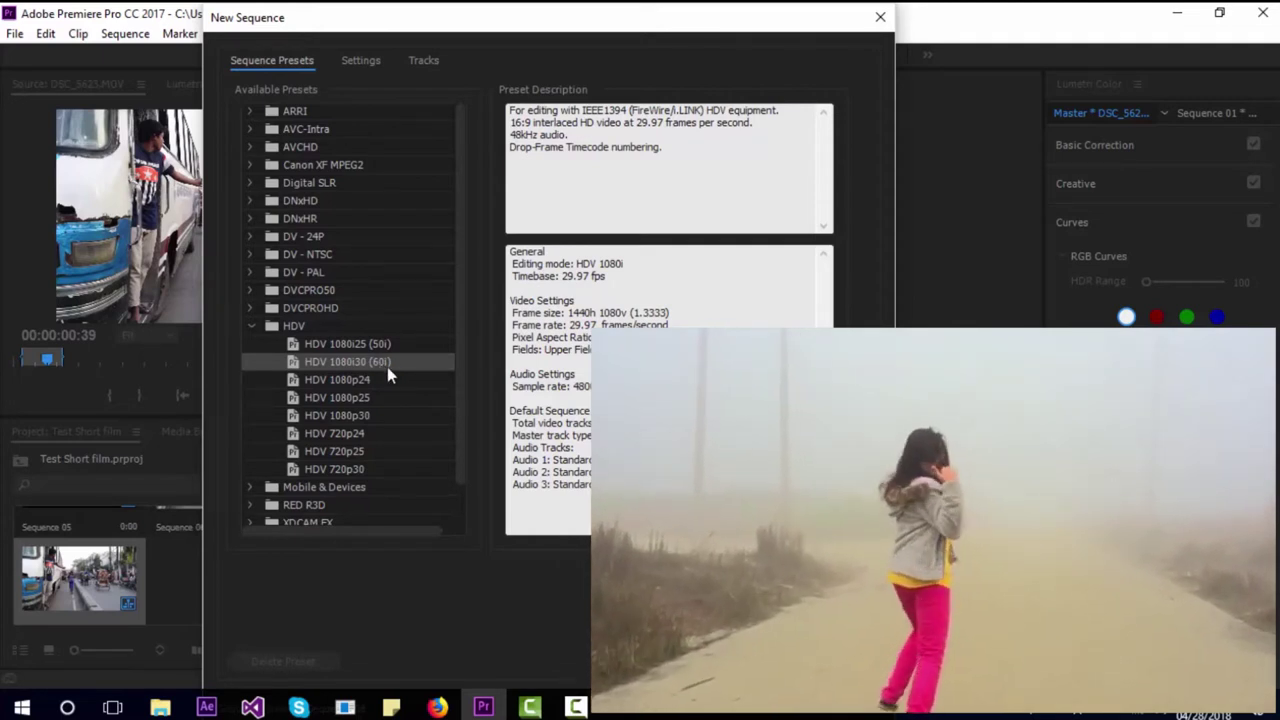
pyautogui.click(388, 363)
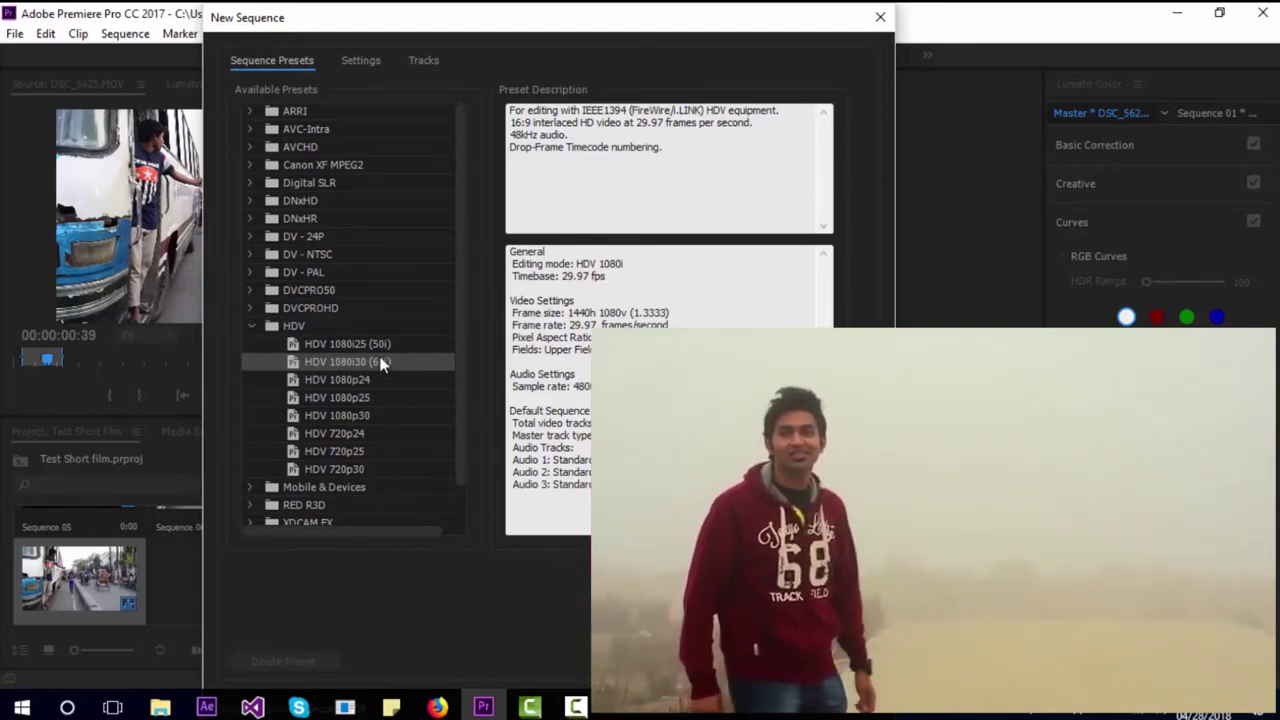
pyautogui.click(371, 379)
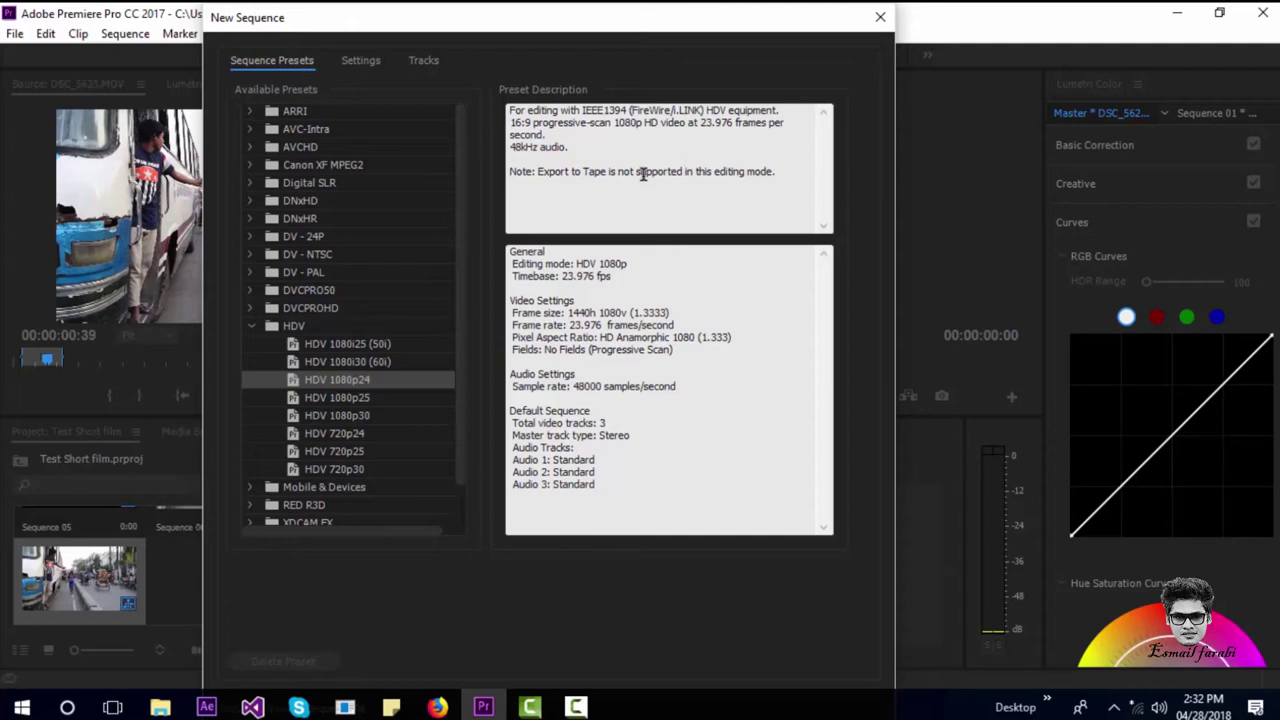
# In Settings, choose Custom editing mode, keeping 23.976 fps timebase and 1440×1080 frame size.
pyautogui.click(358, 61)
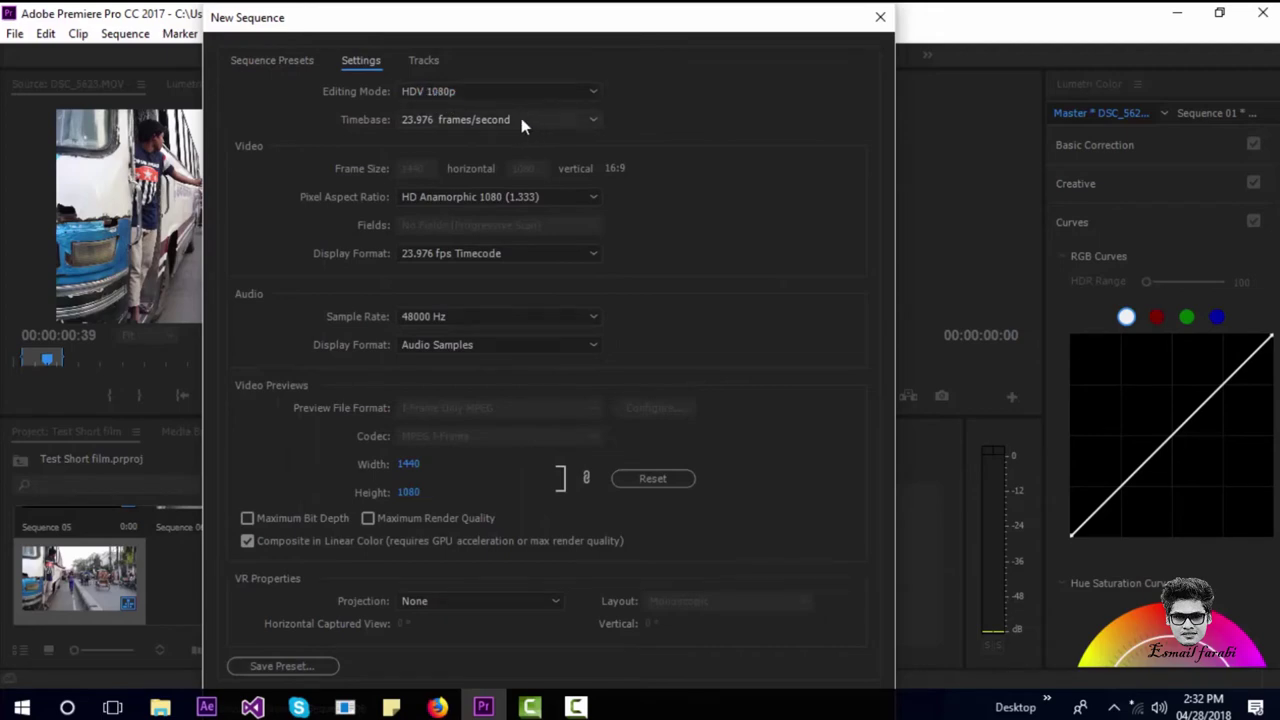
pyautogui.click(555, 92)
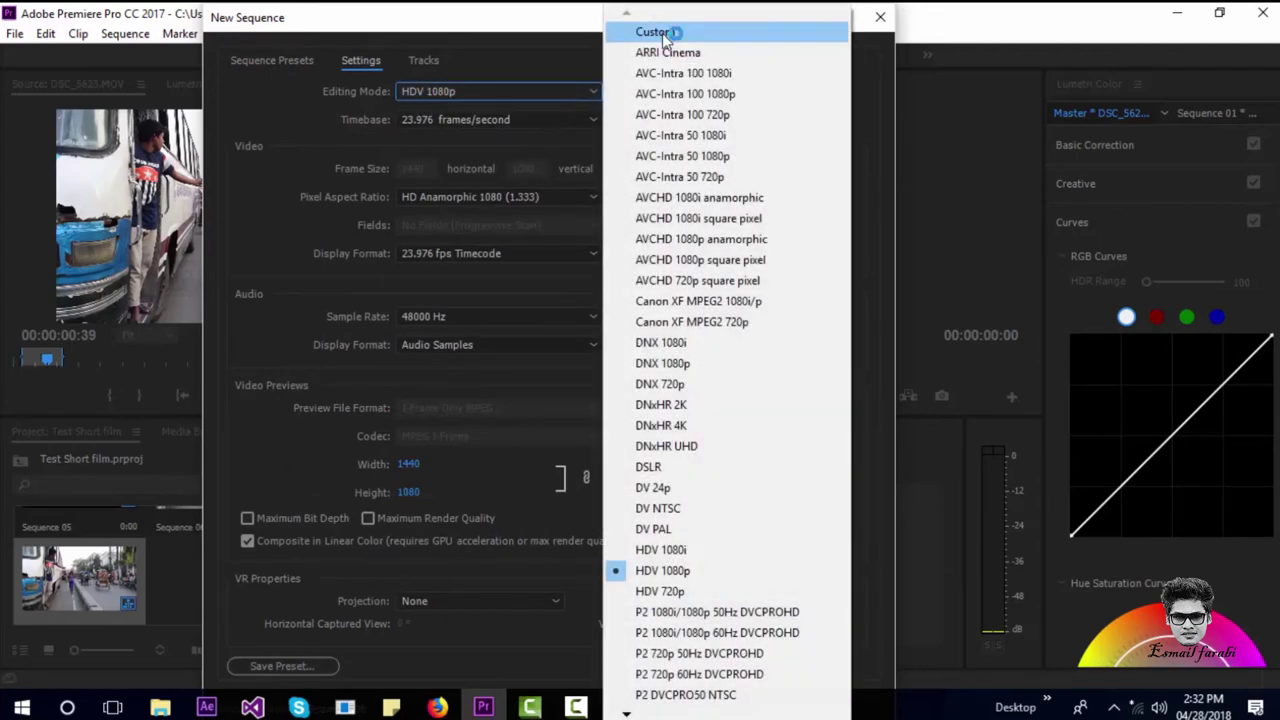
pyautogui.click(662, 34)
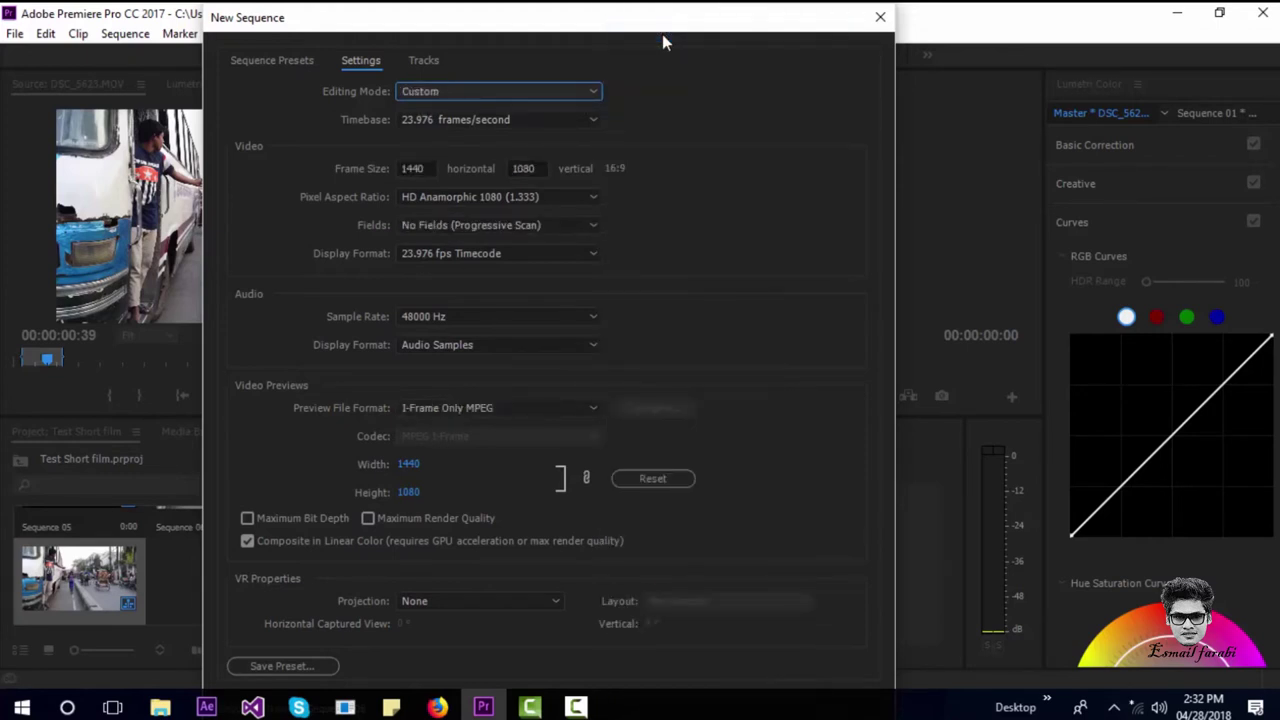
pyautogui.click(553, 122)
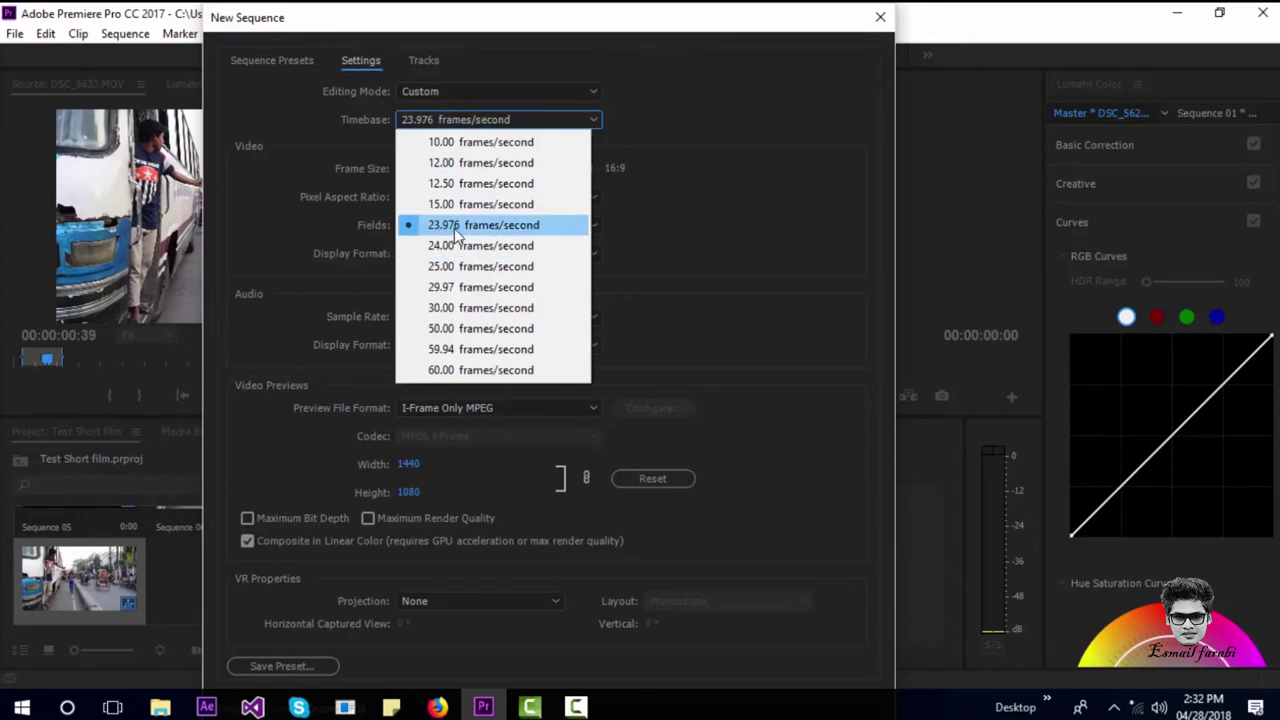
pyautogui.click(474, 228)
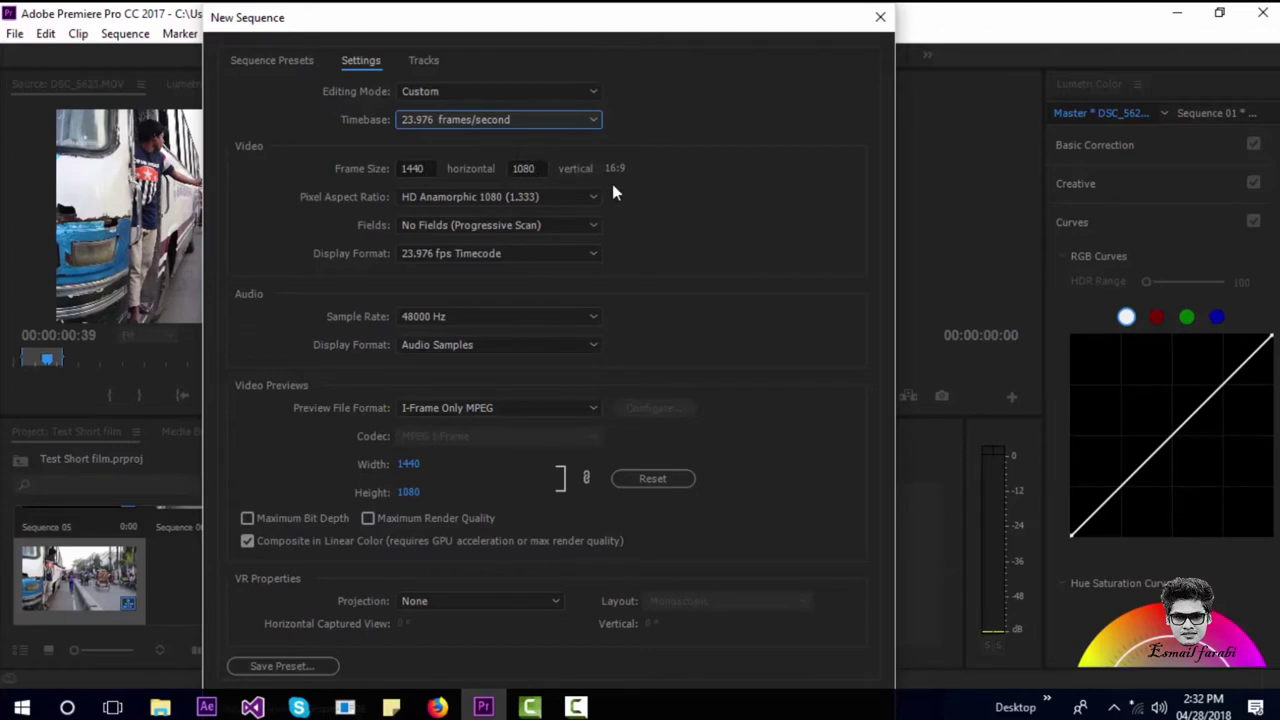
pyautogui.click(428, 169)
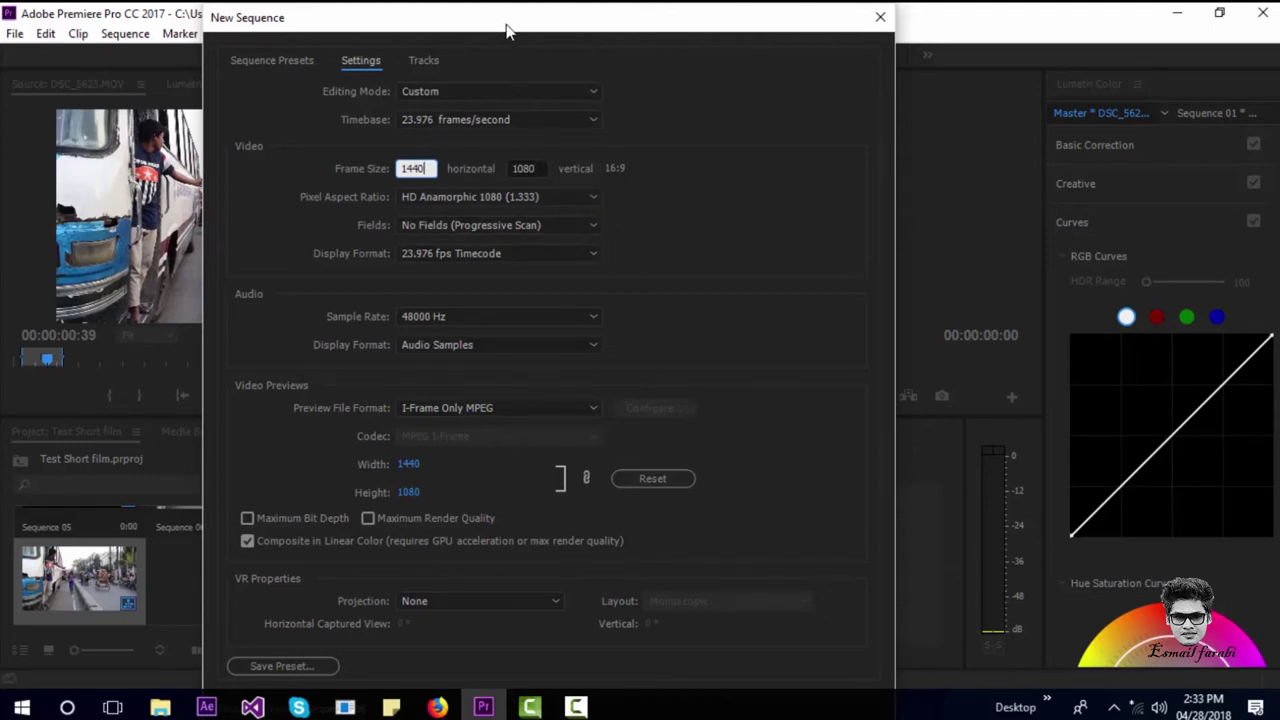
pyautogui.moveTo(523, 29)
pyautogui.mouseDown()
pyautogui.moveTo(843, 17)
pyautogui.moveTo(809, 29)
pyautogui.mouseUp()
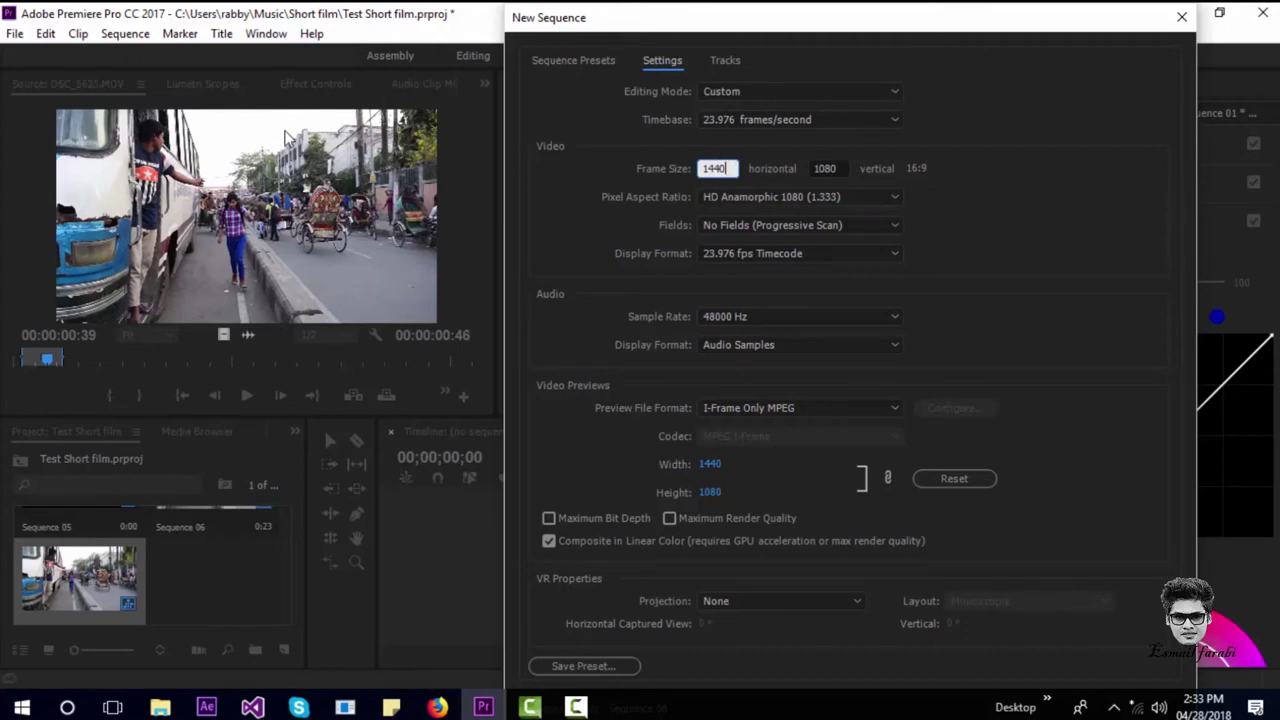
# Move the New Sequence dialog back and return to the Sequence Presets list showing HDV 1080p24.
pyautogui.click(285, 131)
pyautogui.moveTo(830, 22)
pyautogui.mouseDown()
pyautogui.moveTo(625, 70)
pyautogui.moveTo(570, 55)
pyautogui.mouseUp()
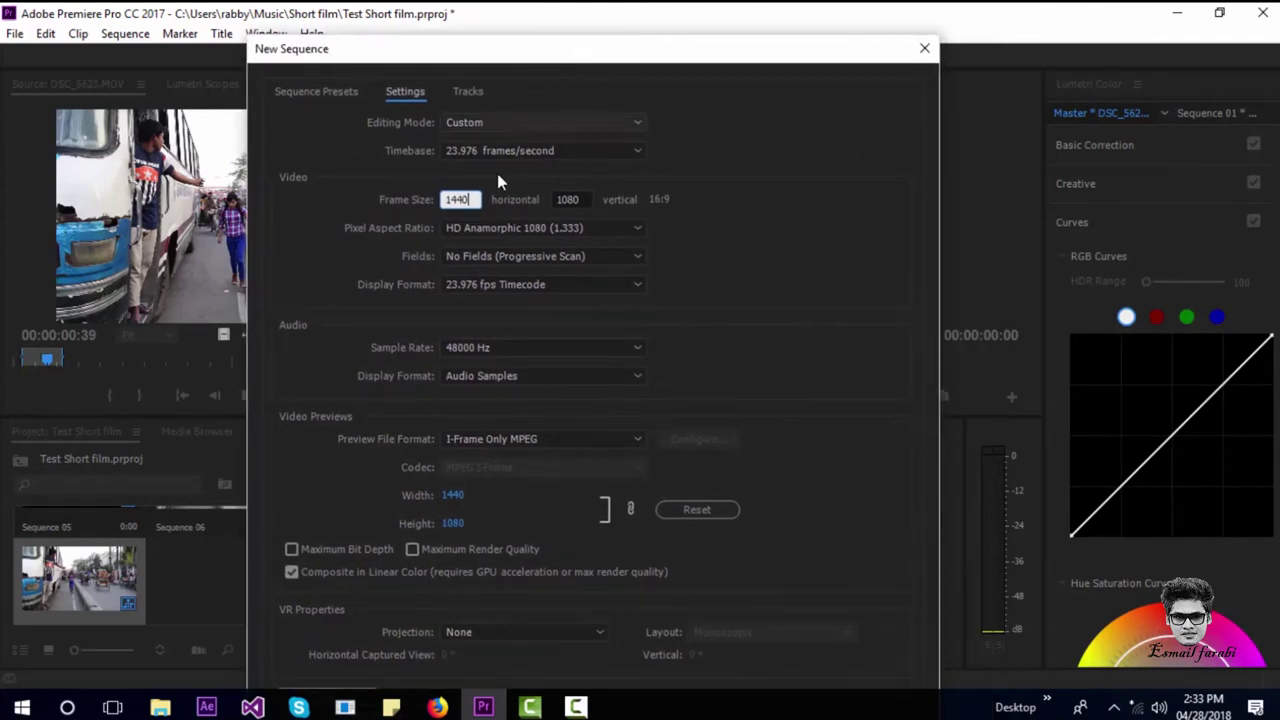
pyautogui.click(325, 91)
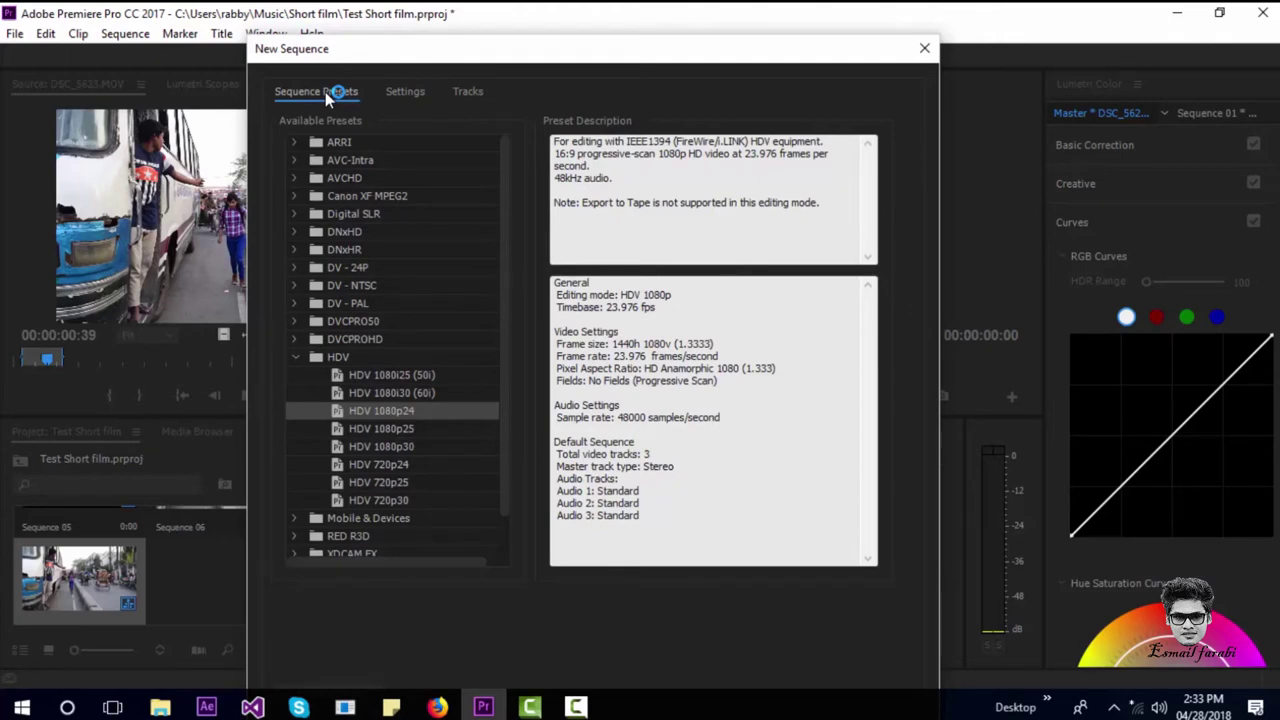
# Compare the HDV 720p25 and 1080p25 presets, then create Sequence 08 from HDV 1080p24.
pyautogui.click(399, 483)
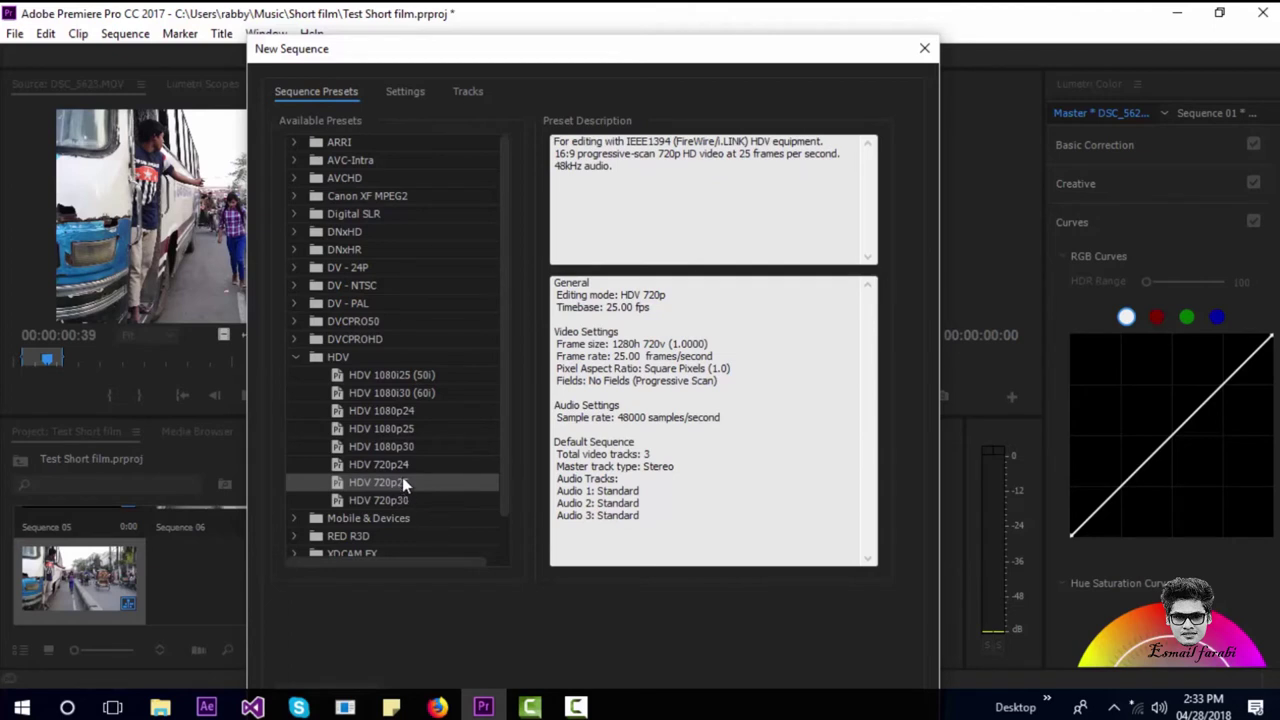
pyautogui.click(390, 433)
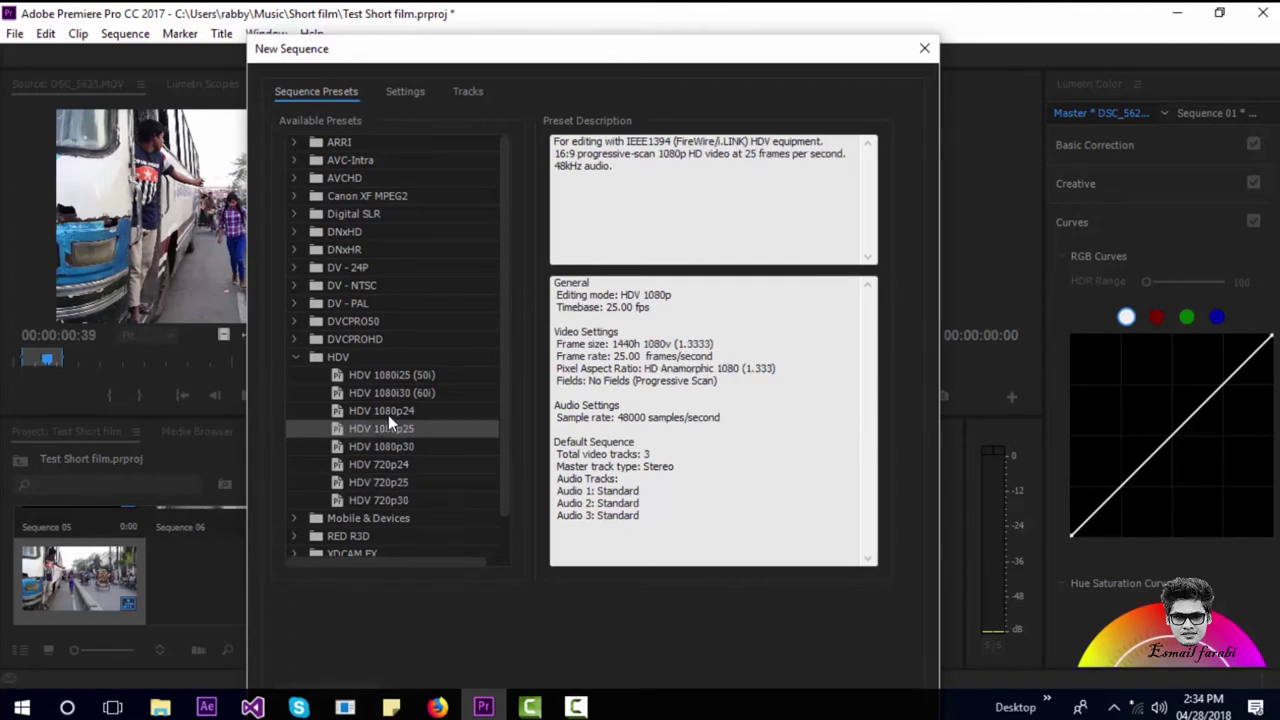
pyautogui.click(388, 415)
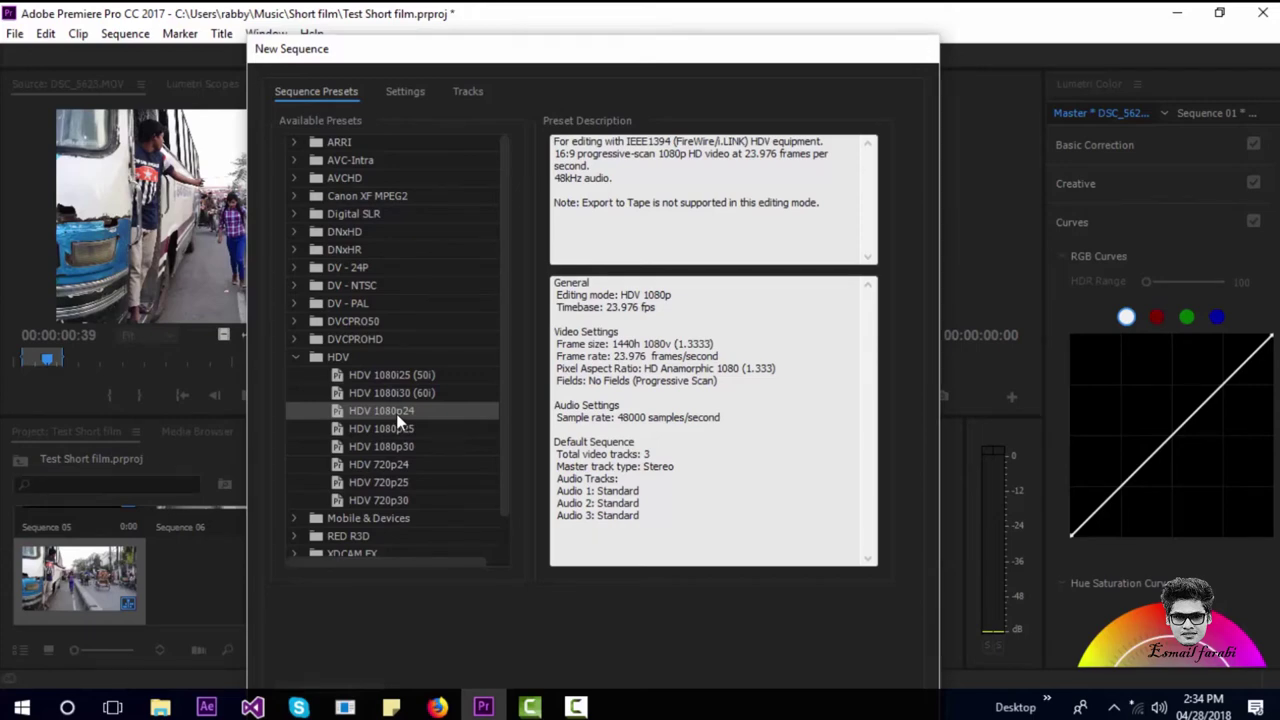
pyautogui.doubleClick(396, 413)
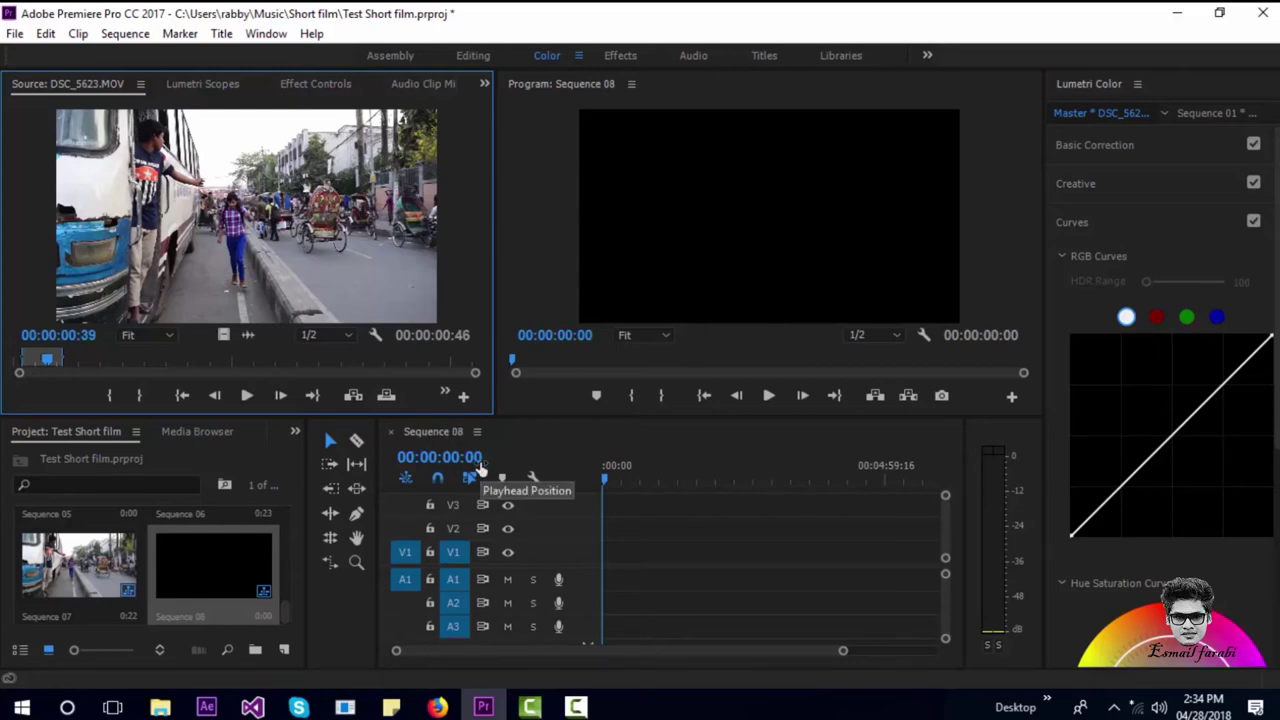
# Create Sequence 09 from the HDV 720p25 preset using Ctrl+N.
pyautogui.hotkey('ctrl', 'n')
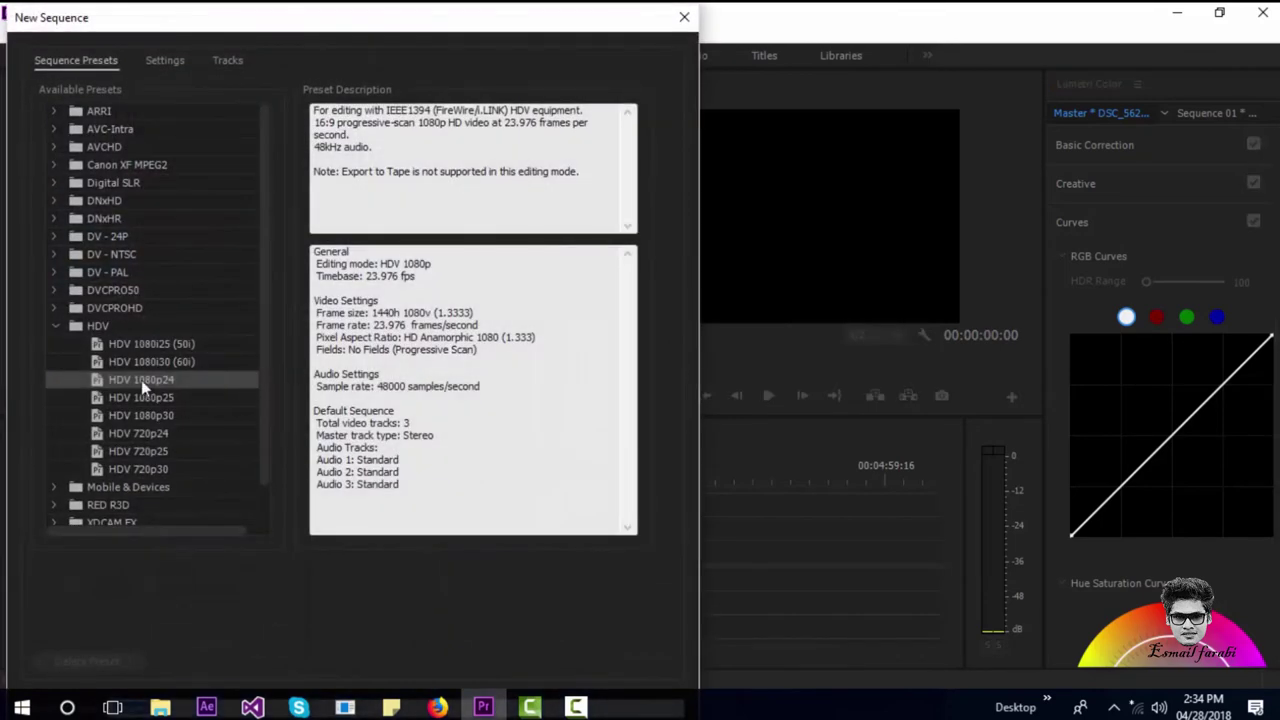
pyautogui.doubleClick(128, 384)
pyautogui.click(143, 451)
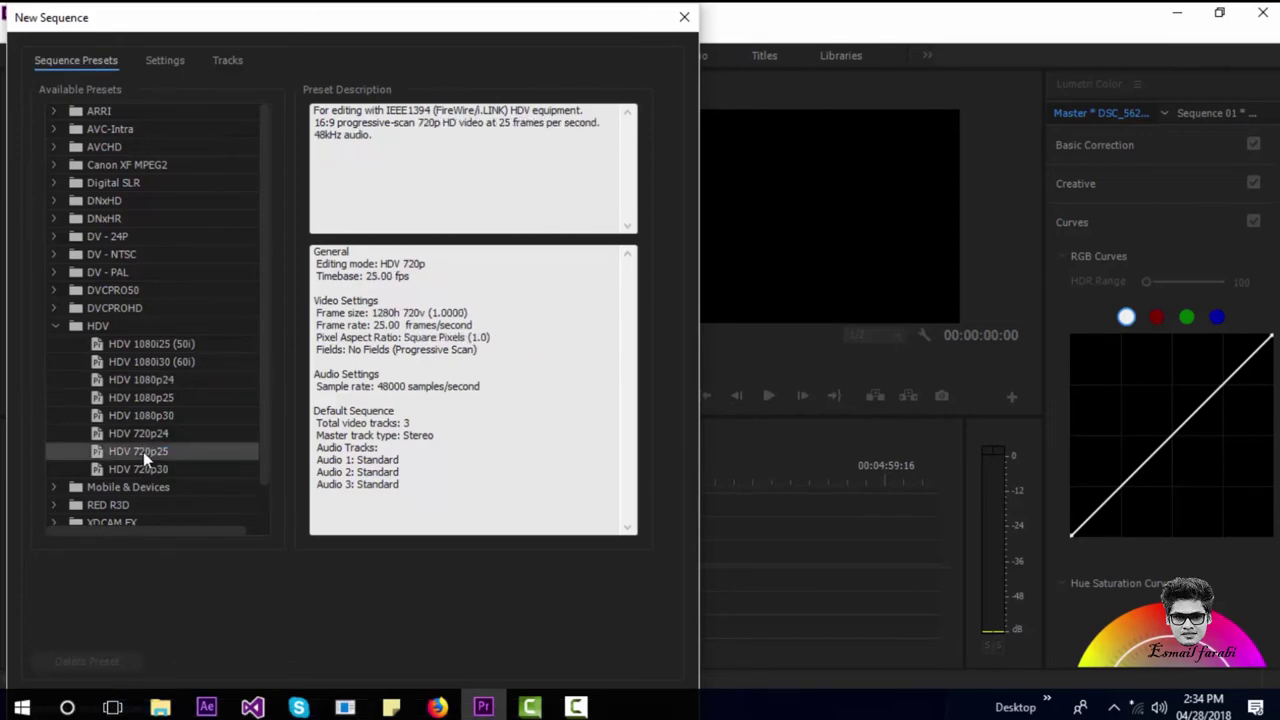
pyautogui.doubleClick(143, 451)
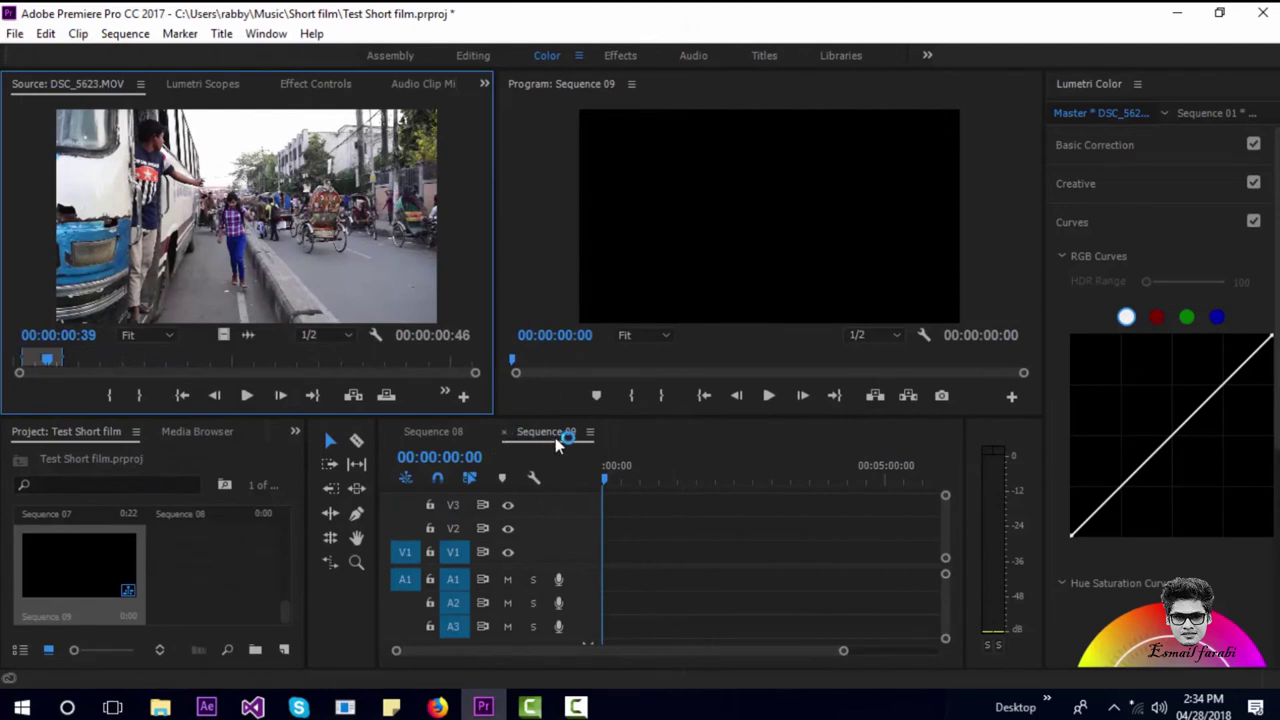
# Switch back and forth between the Sequence 08 and Sequence 09 timelines to compare them.
pyautogui.click(461, 438)
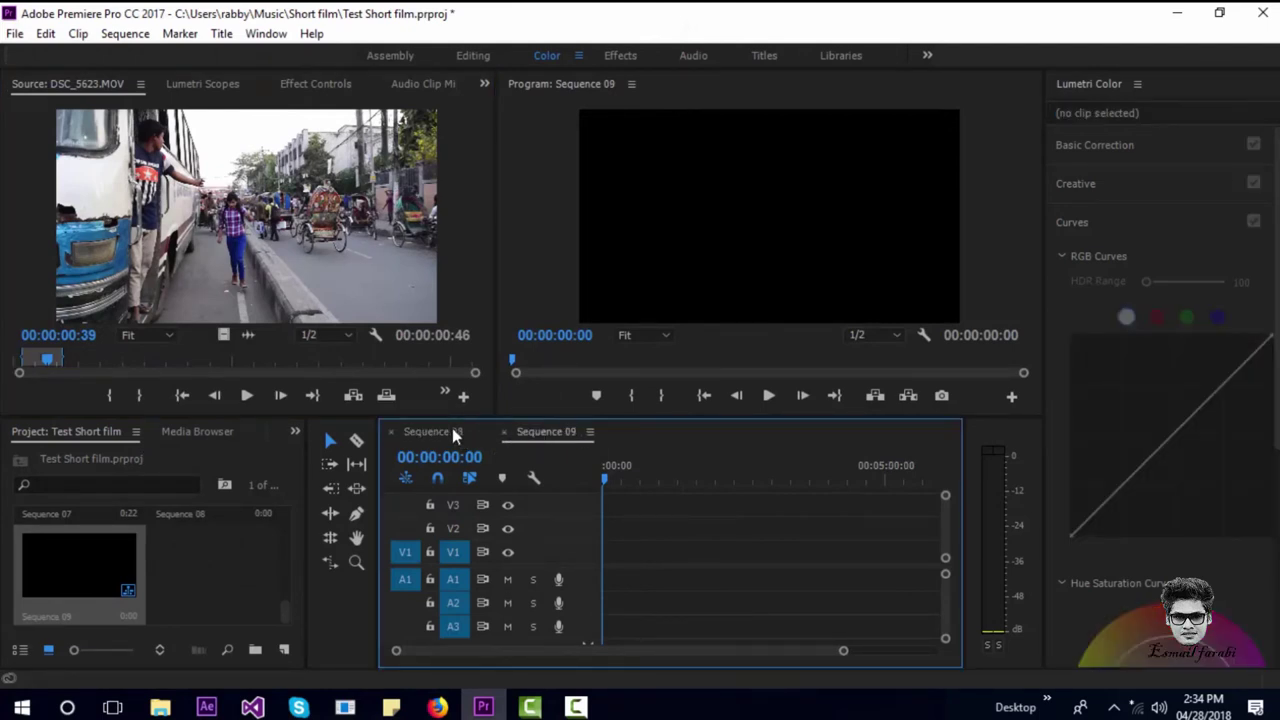
pyautogui.click(452, 430)
pyautogui.click(558, 436)
pyautogui.click(448, 432)
pyautogui.click(555, 438)
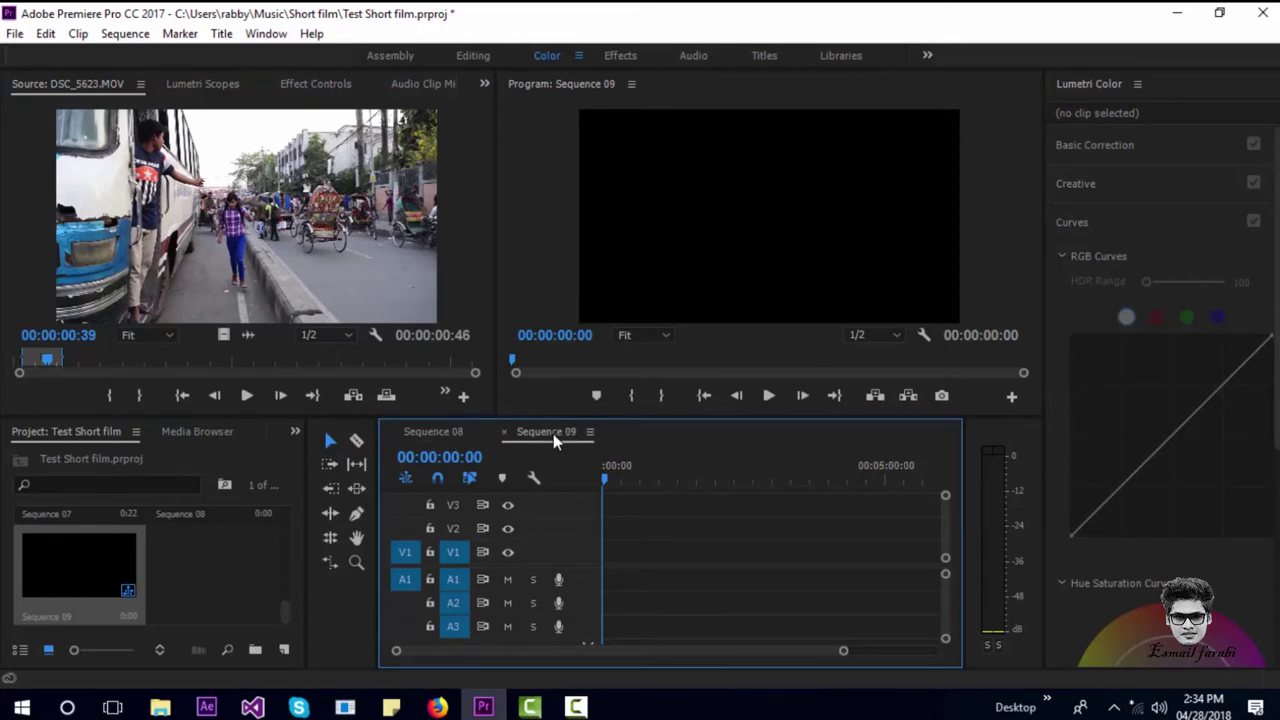
# Place DSC_5623 on V1 of Sequence 08, keeping the sequence's existing settings.
pyautogui.click(434, 434)
pyautogui.click(293, 186)
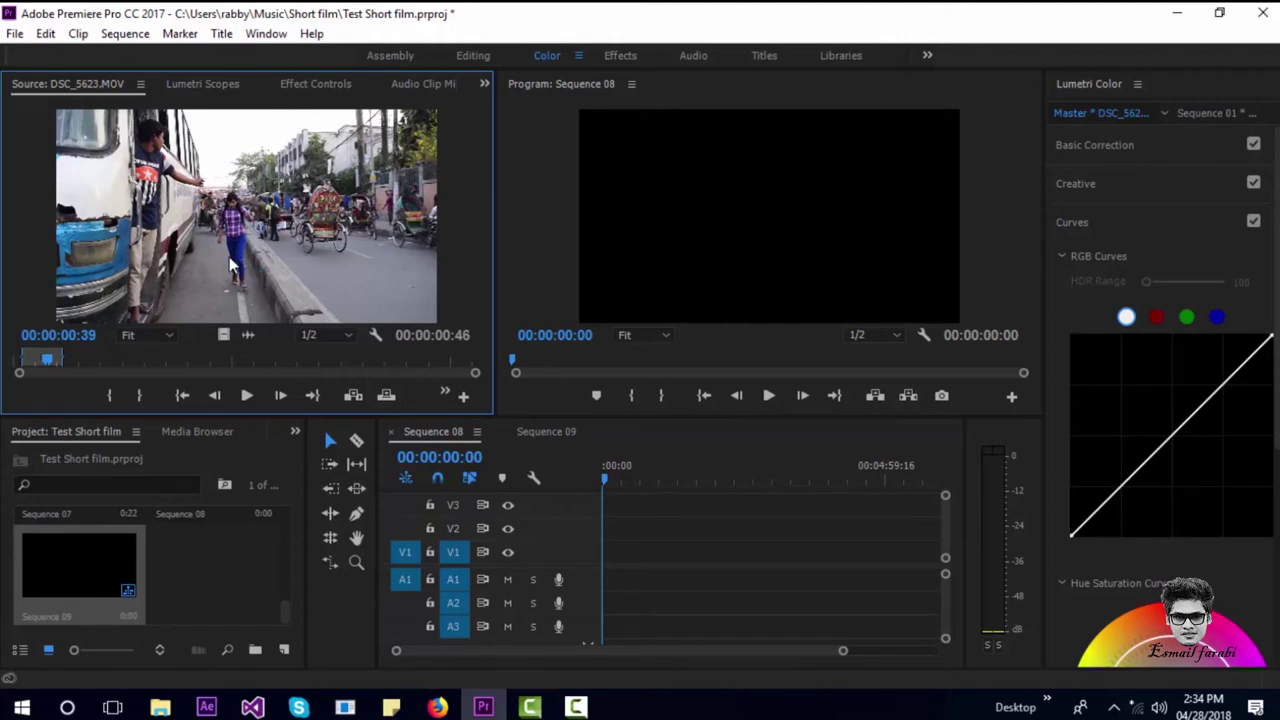
pyautogui.moveTo(232, 265)
pyautogui.mouseDown()
pyautogui.moveTo(632, 543)
pyautogui.moveTo(607, 558)
pyautogui.moveTo(608, 547)
pyautogui.mouseUp()
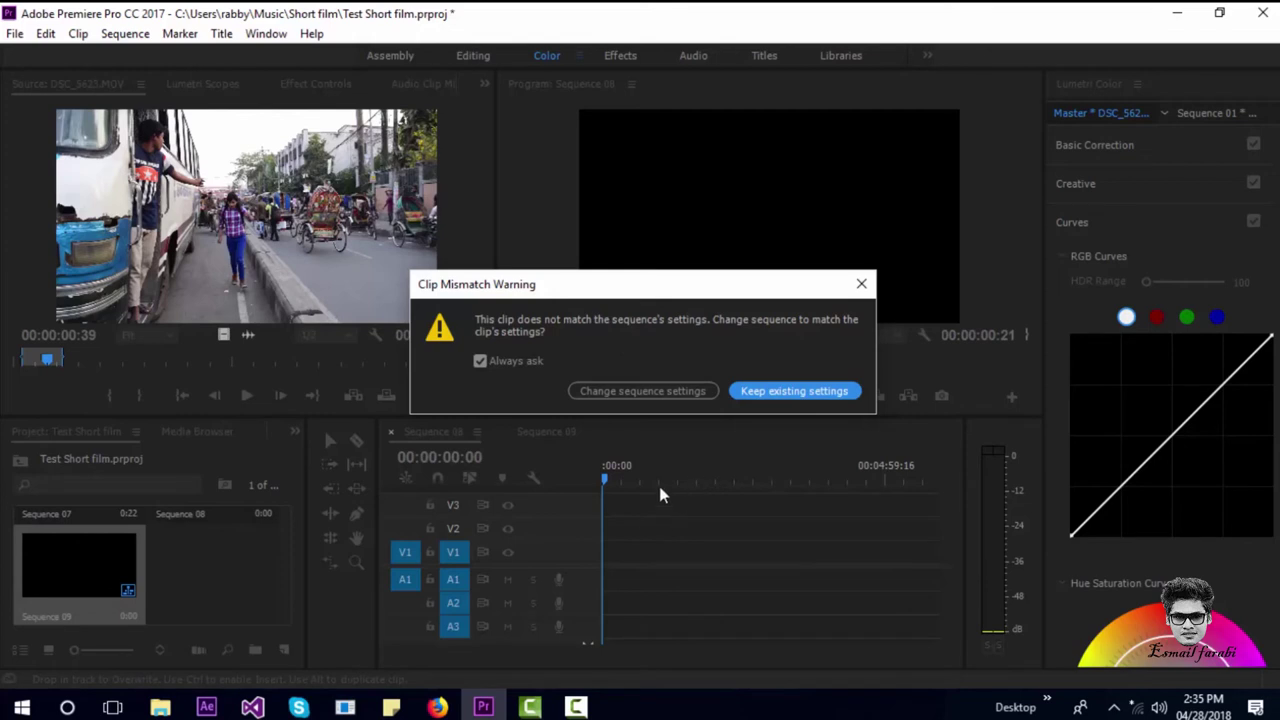
pyautogui.click(789, 391)
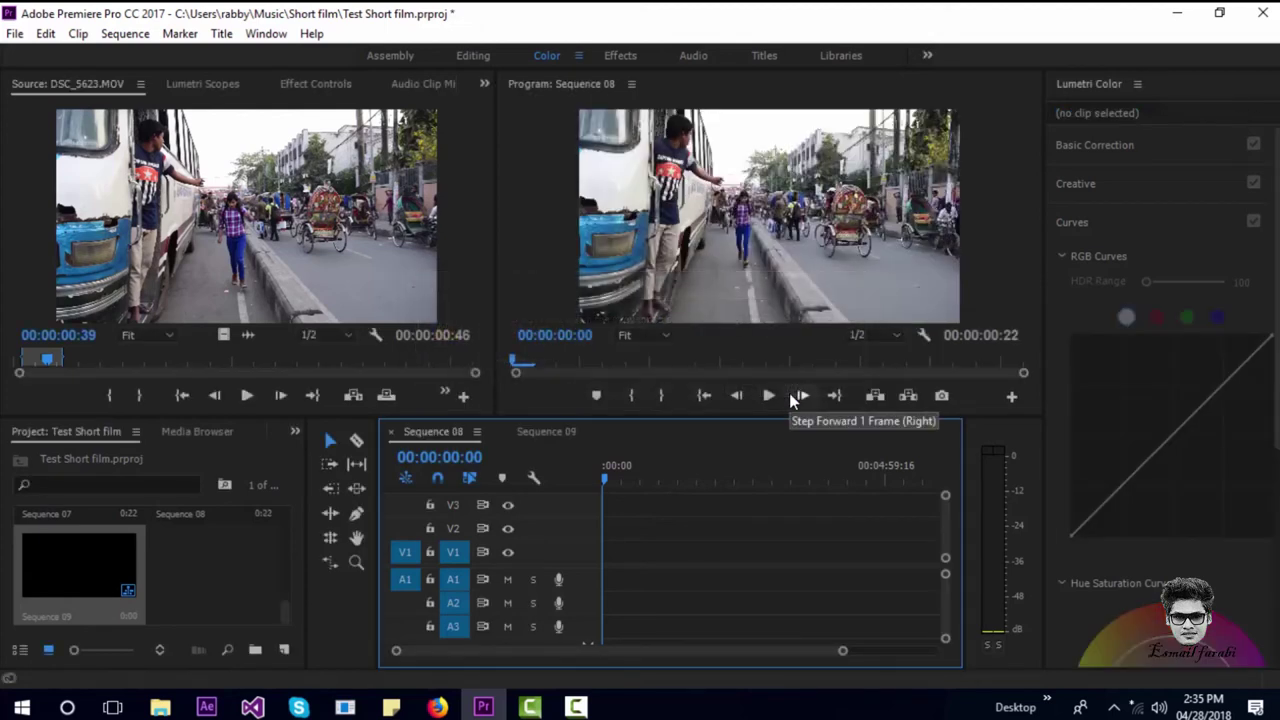
# Place DSC_5623 on V1 of Sequence 09, again keeping existing settings.
pyautogui.click(552, 432)
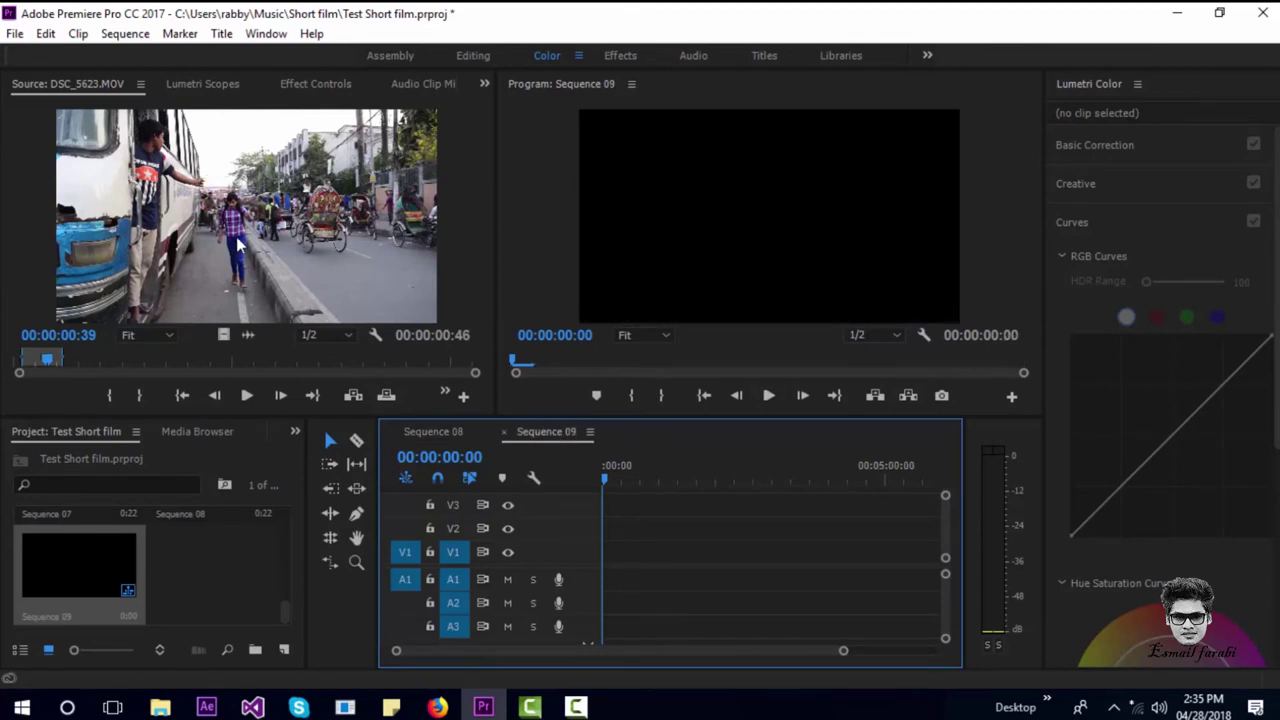
pyautogui.moveTo(238, 243); pyautogui.dragTo(626, 557)
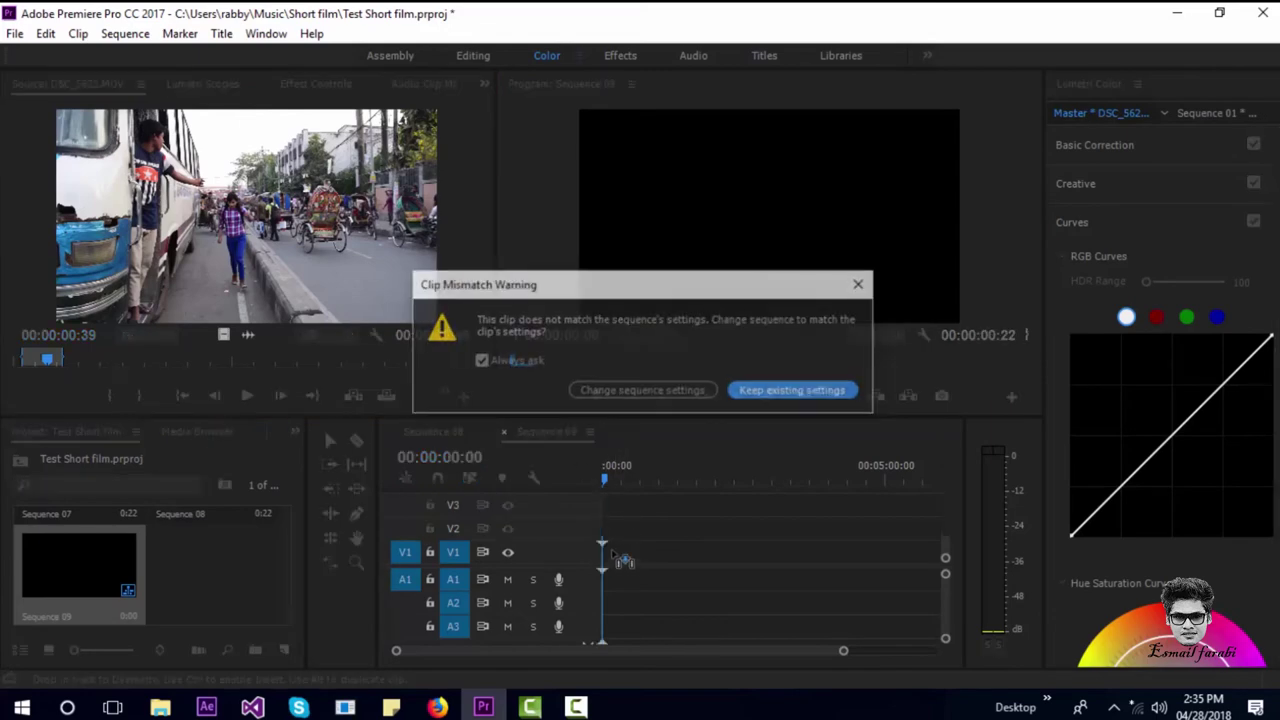
pyautogui.click(790, 393)
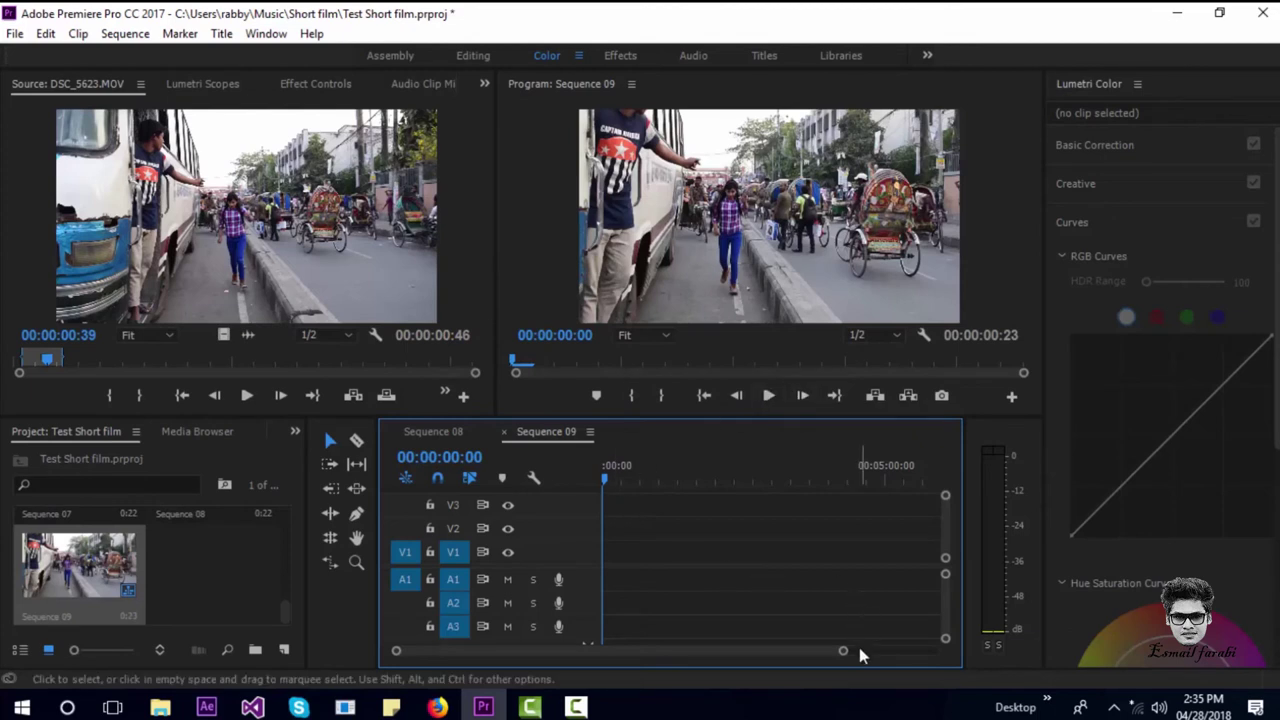
pyautogui.moveTo(843, 651); pyautogui.dragTo(686, 663)
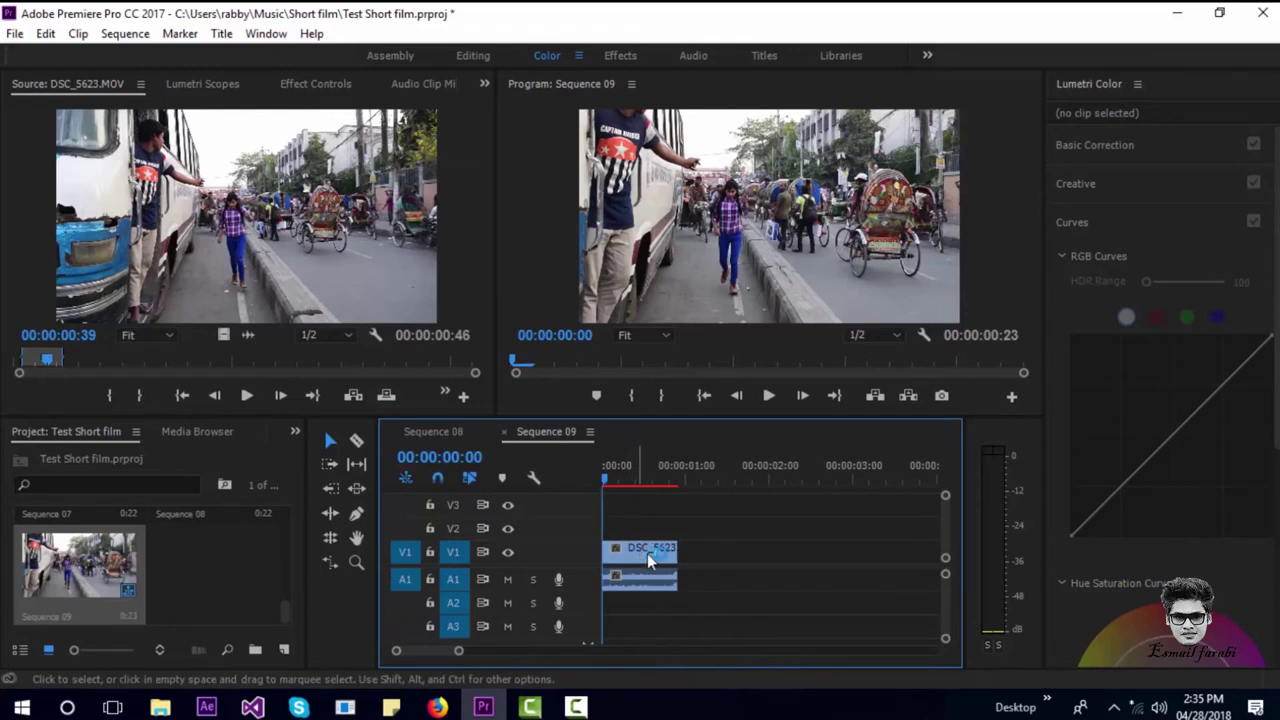
# Zoom the Sequence 09 timeline in on DSC_5623 and move the playhead to 00:00:00:11.
pyautogui.moveTo(458, 651); pyautogui.dragTo(538, 663)
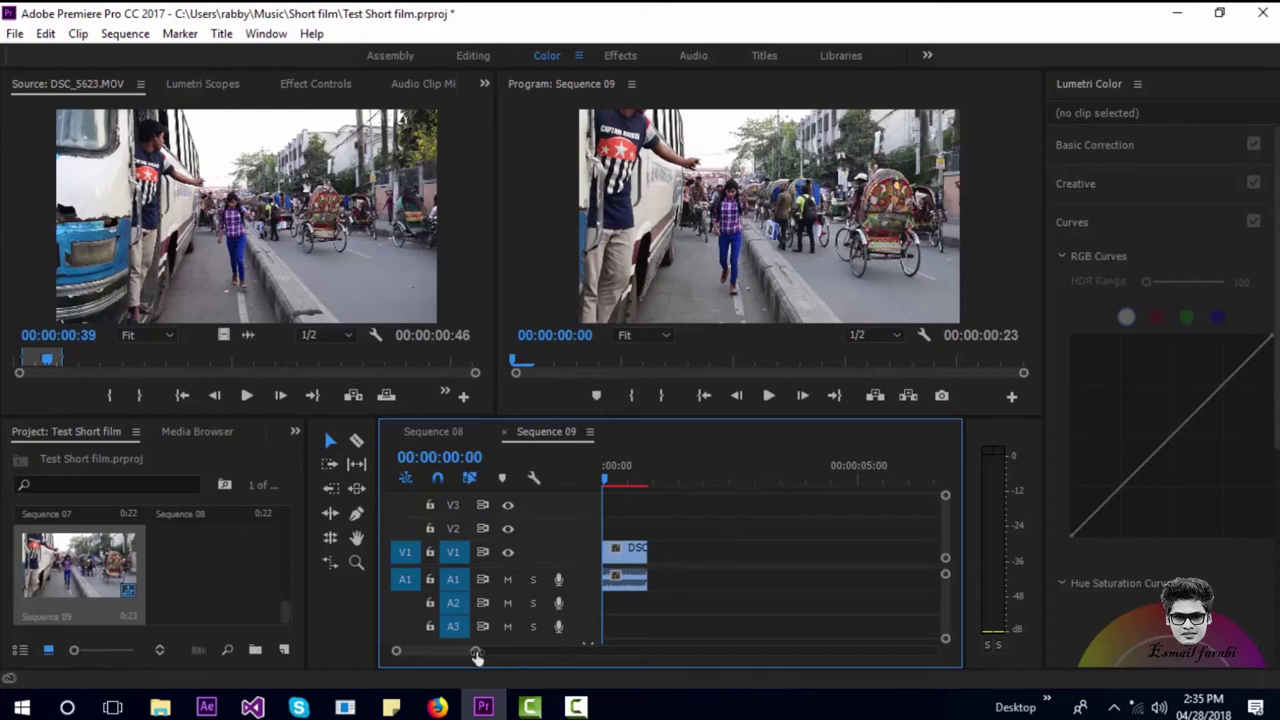
pyautogui.moveTo(470, 655); pyautogui.dragTo(471, 659)
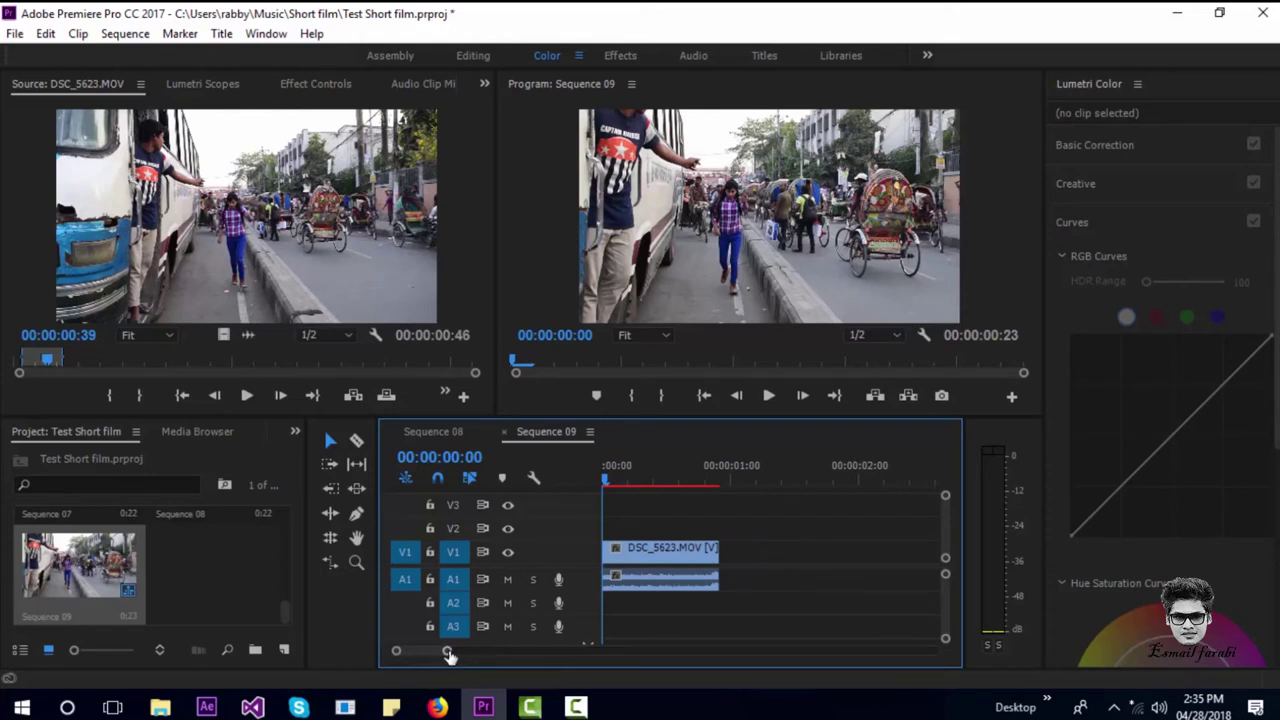
pyautogui.moveTo(449, 655)
pyautogui.mouseDown()
pyautogui.moveTo(489, 660)
pyautogui.moveTo(452, 660)
pyautogui.mouseUp()
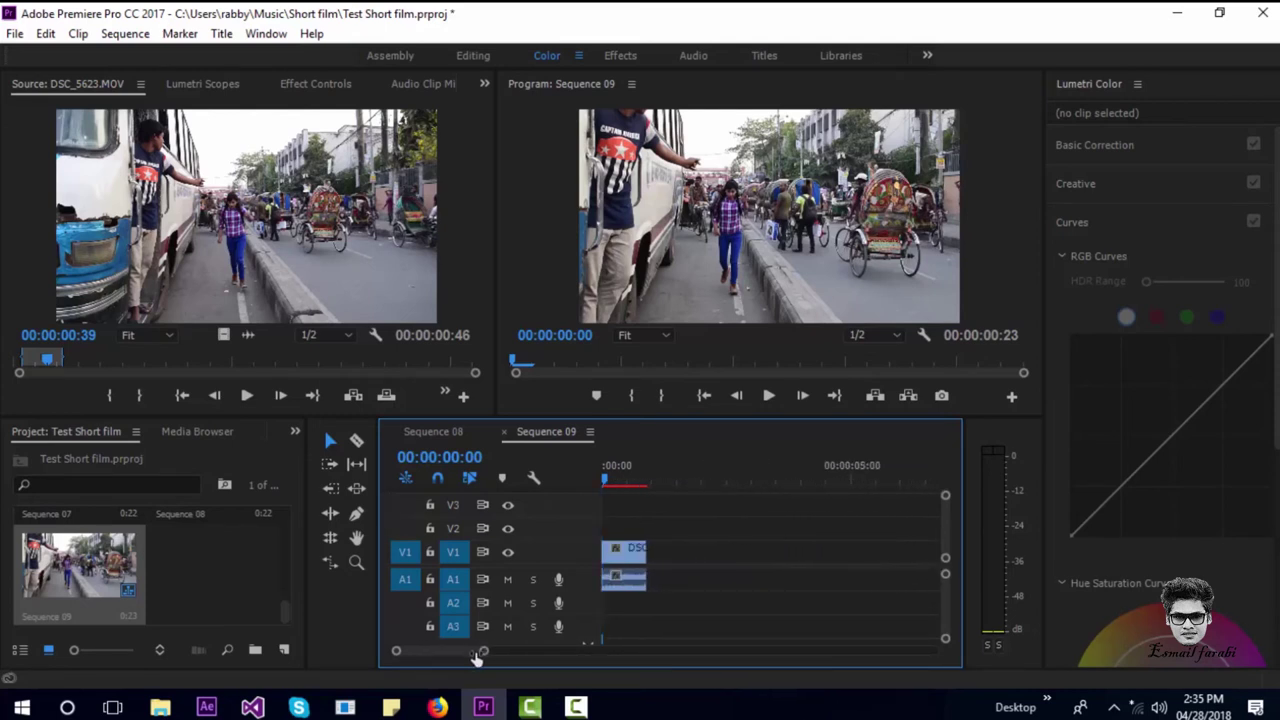
pyautogui.moveTo(452, 660); pyautogui.dragTo(490, 660)
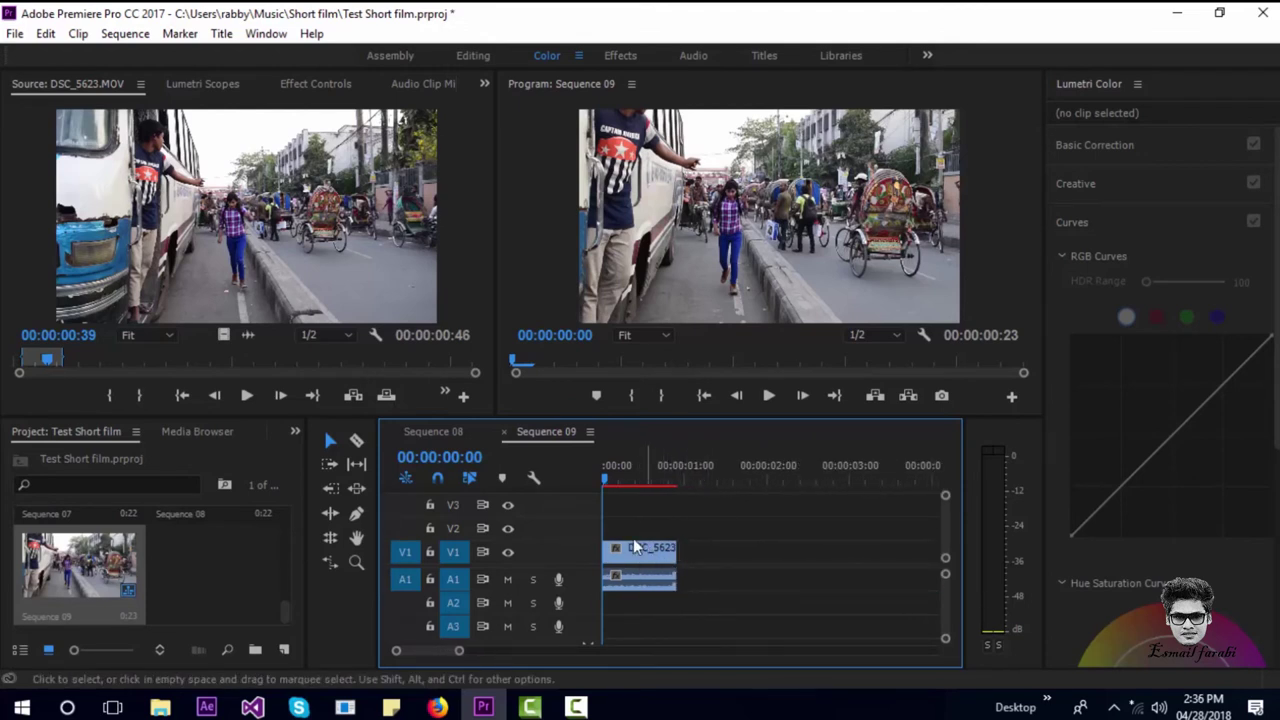
pyautogui.moveTo(611, 477); pyautogui.dragTo(641, 485)
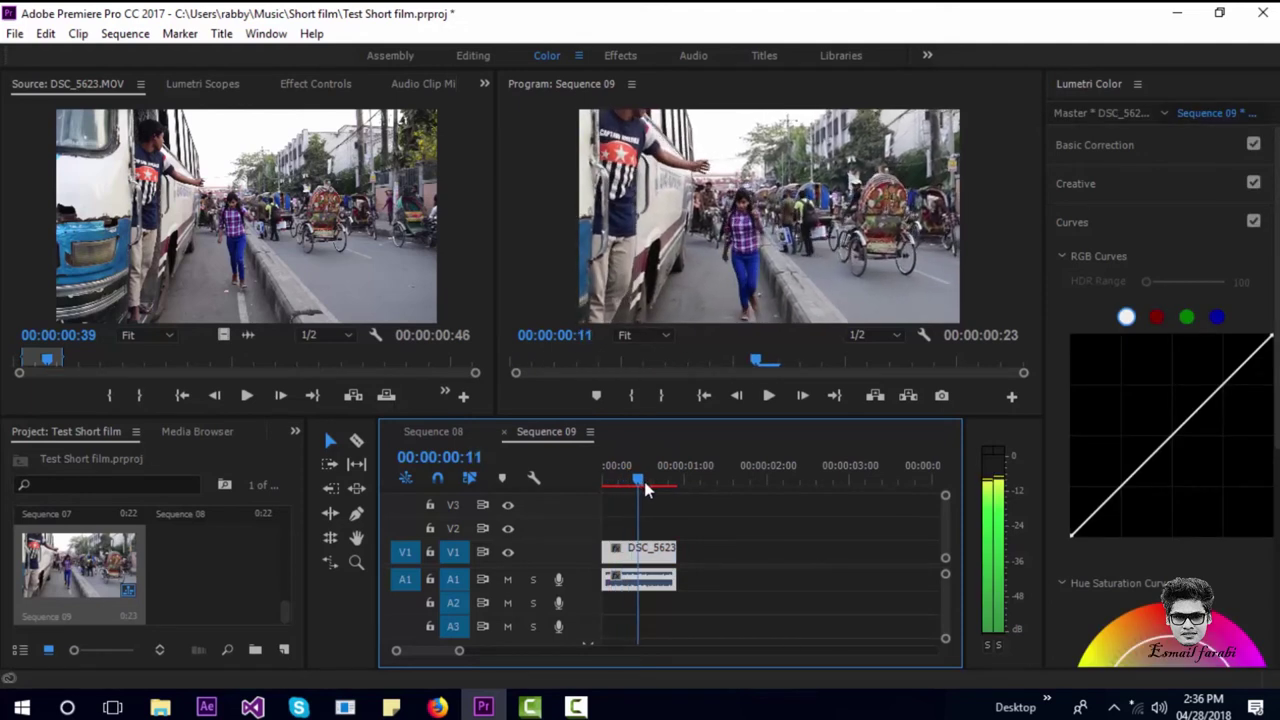
# Rewind Sequence 09 to 00:00:00:02, save the project, and glance at Sequence 08 before returning.
pyautogui.moveTo(646, 484); pyautogui.dragTo(613, 483)
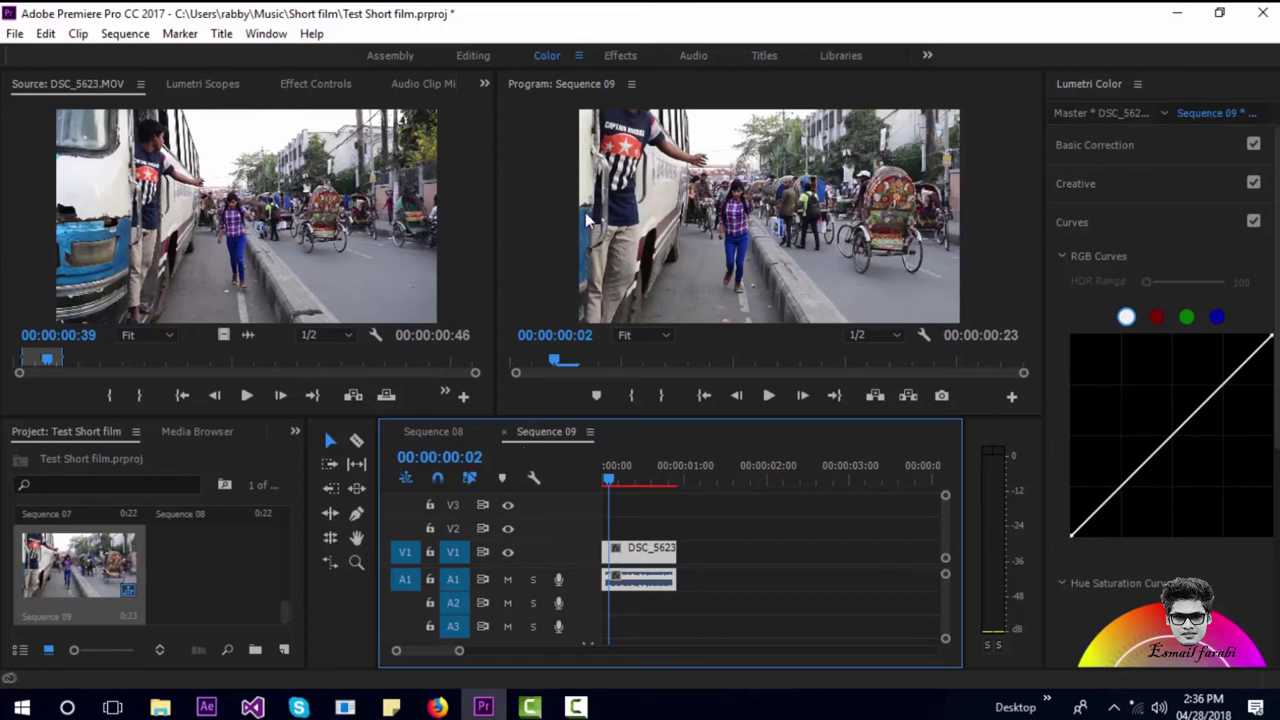
pyautogui.hotkey('ctrl', 's')
pyautogui.click(450, 432)
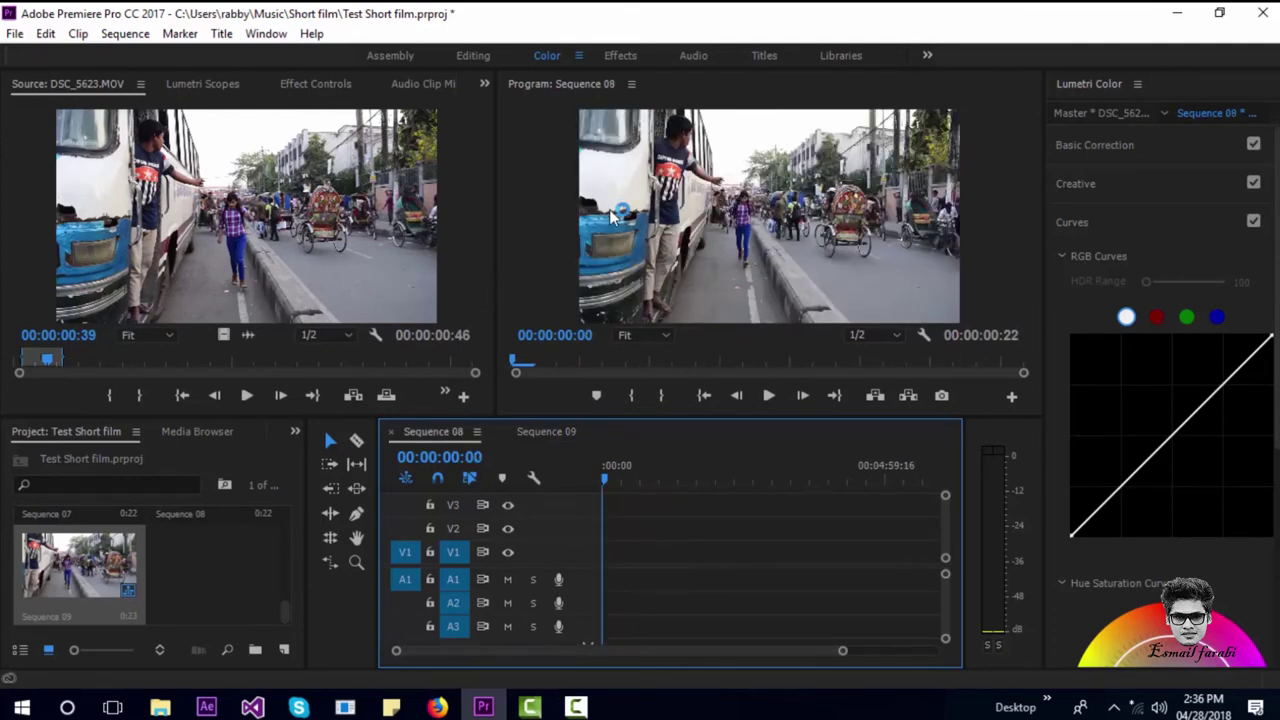
pyautogui.click(555, 431)
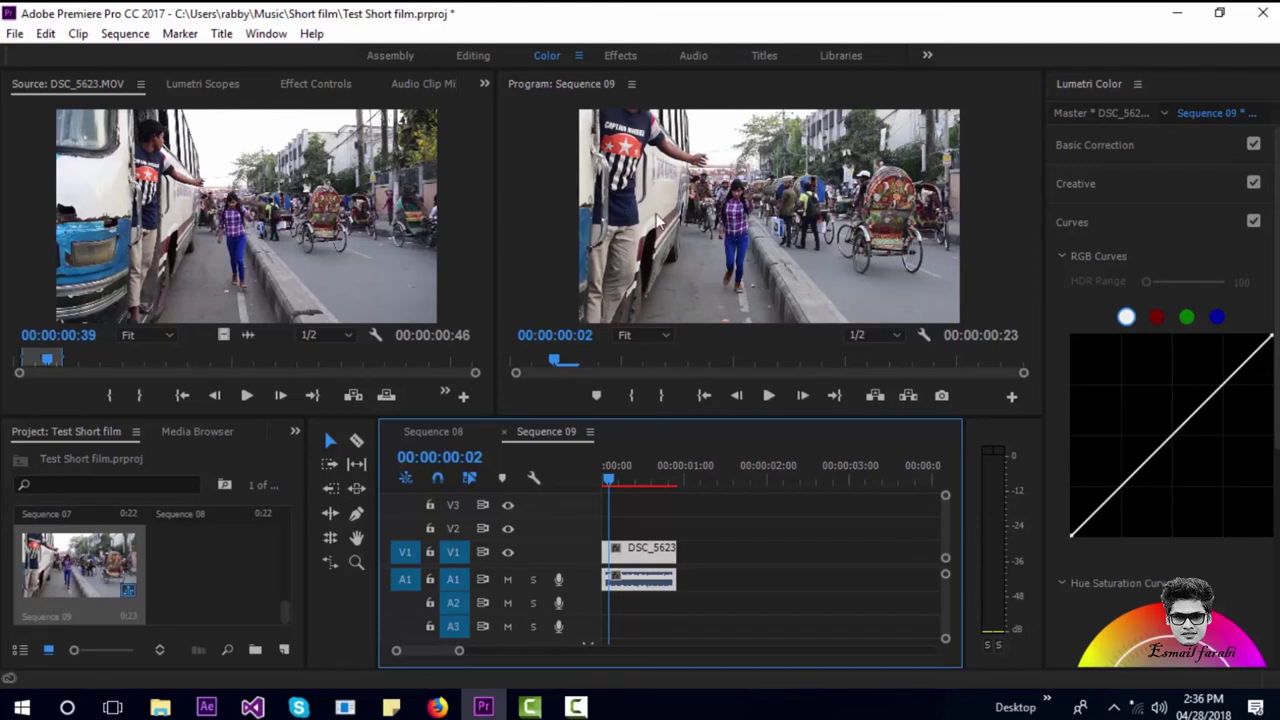
pyautogui.click(706, 218)
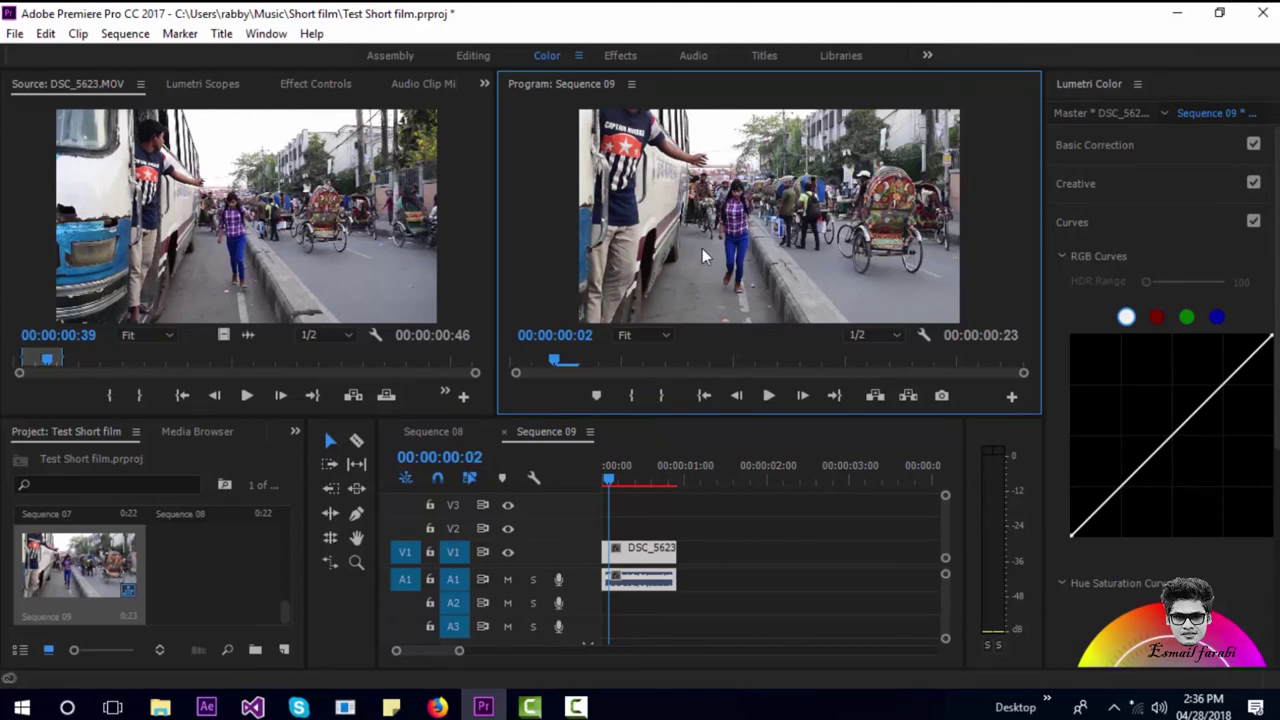
# Move and resize the DSC_5623 street clip with its corner handles until it fills Sequence 09's frame.
pyautogui.moveTo(580, 118); pyautogui.dragTo(627, 197)
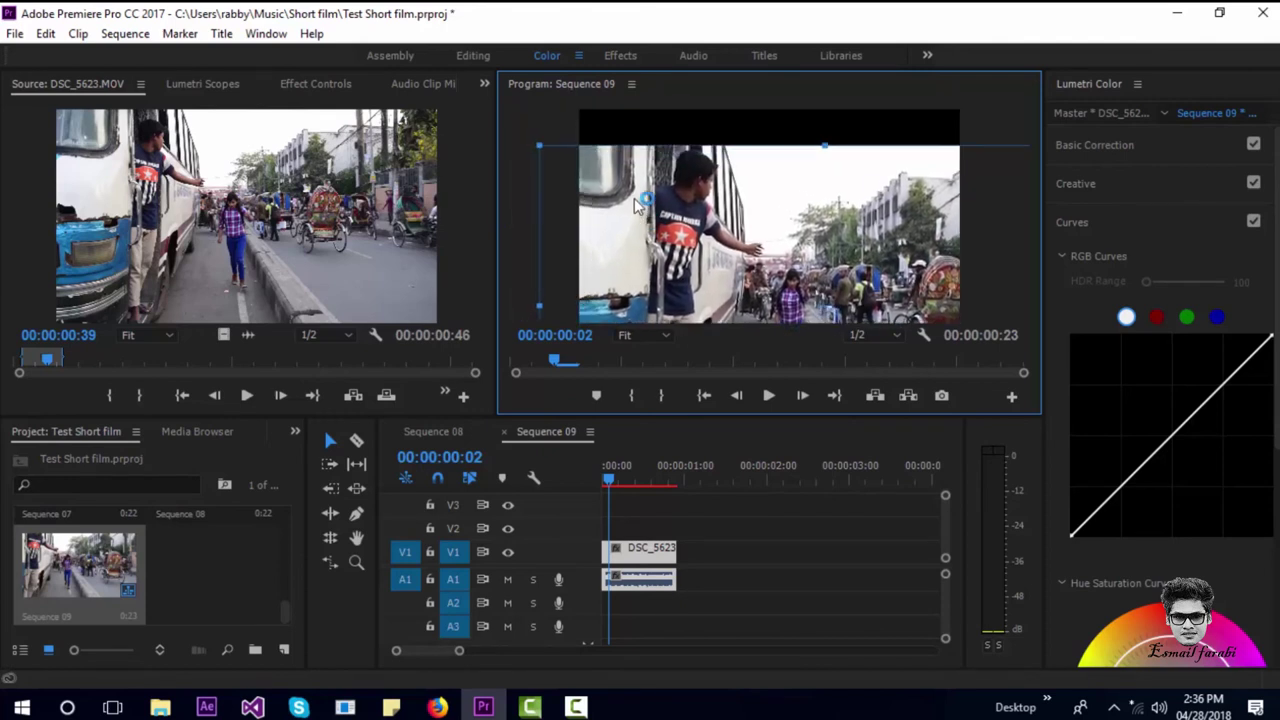
pyautogui.moveTo(537, 142)
pyautogui.mouseDown()
pyautogui.moveTo(690, 238)
pyautogui.moveTo(567, 150)
pyautogui.mouseUp()
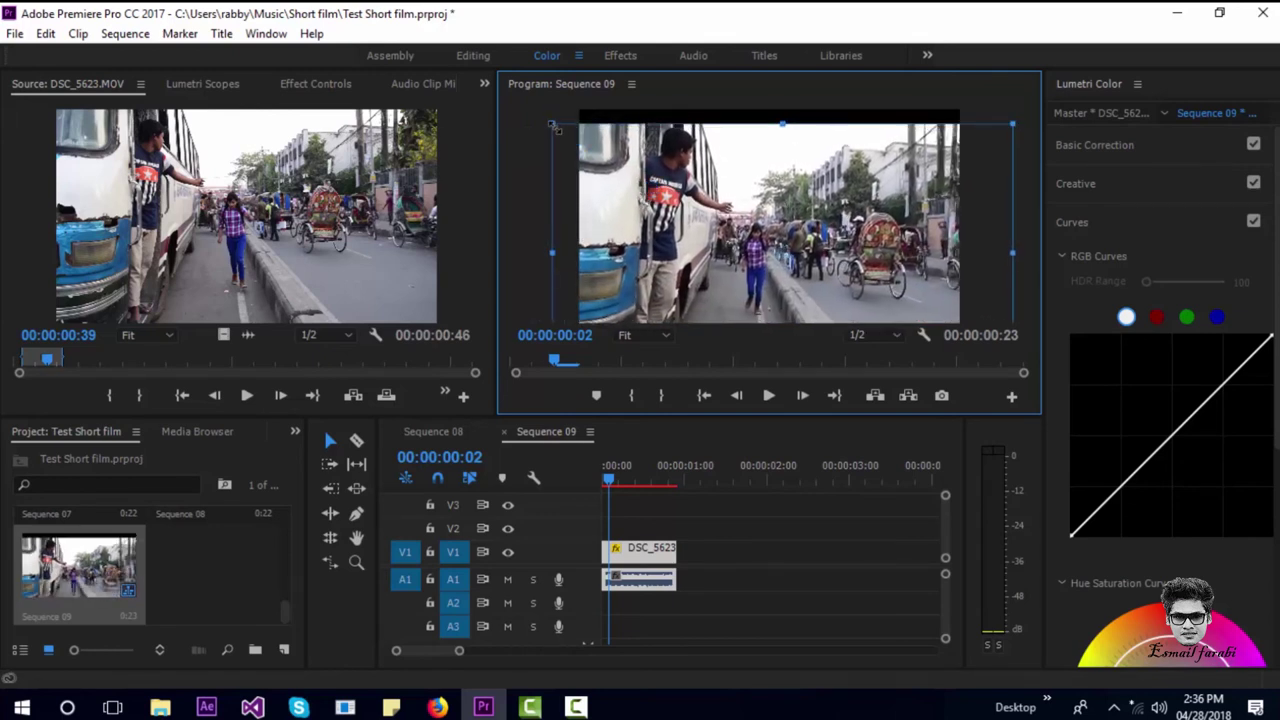
pyautogui.moveTo(581, 146)
pyautogui.mouseDown()
pyautogui.moveTo(668, 190)
pyautogui.moveTo(625, 150)
pyautogui.mouseUp()
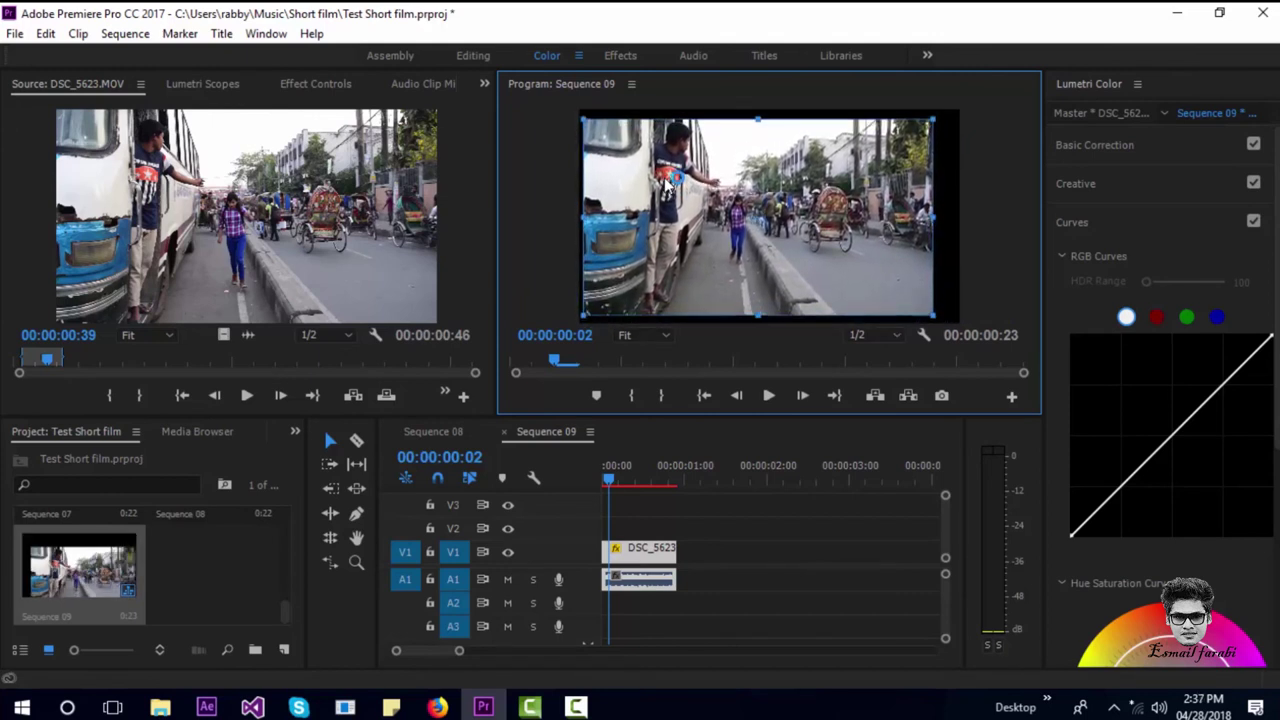
pyautogui.moveTo(578, 116); pyautogui.dragTo(567, 110)
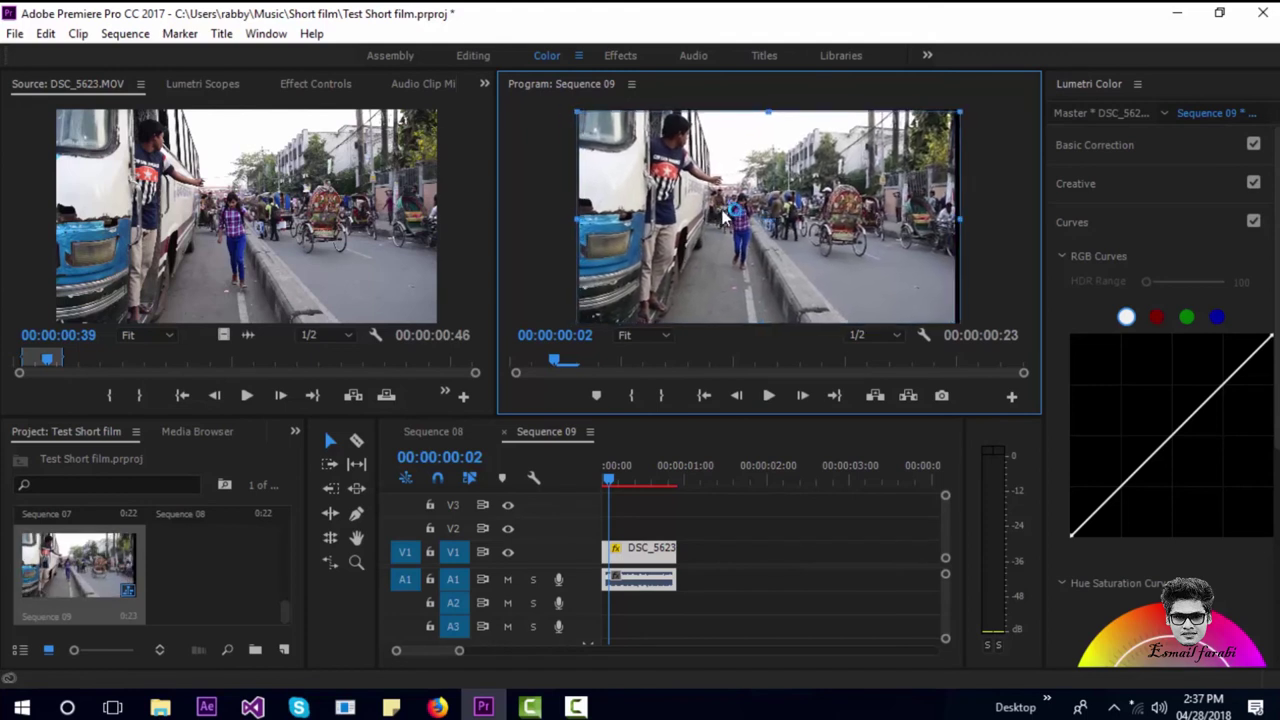
pyautogui.moveTo(712, 213); pyautogui.dragTo(721, 213)
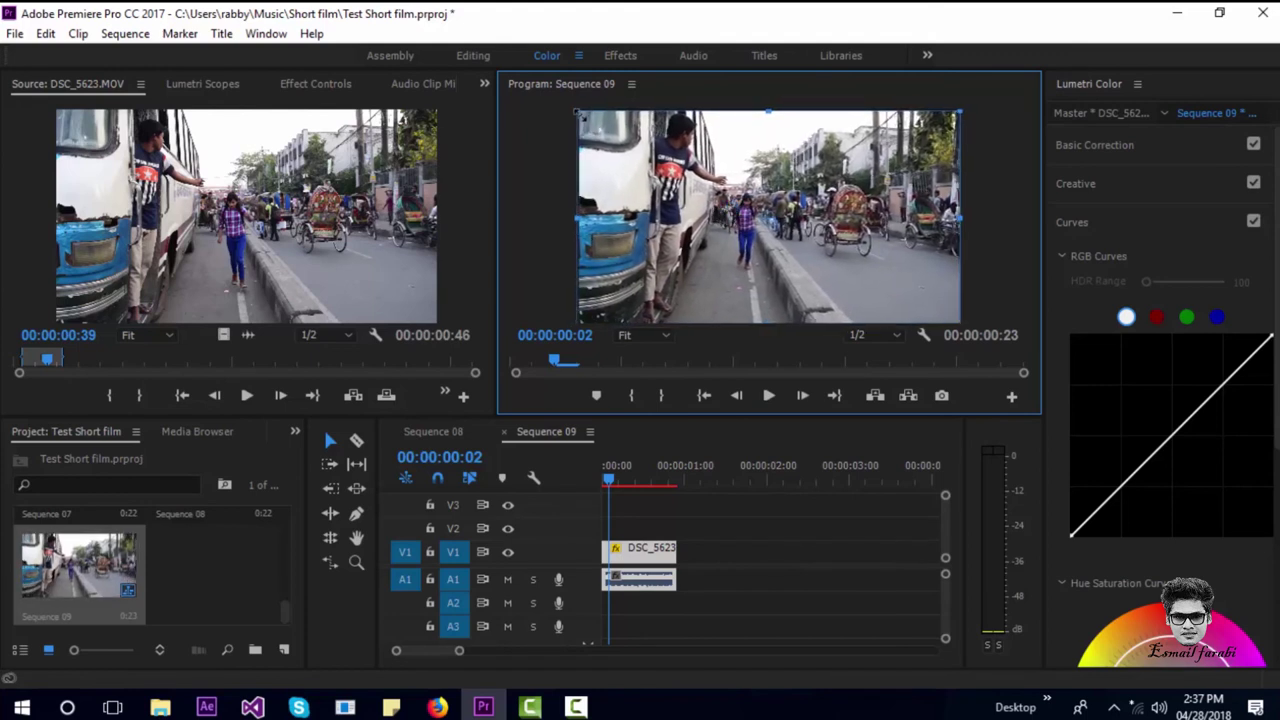
pyautogui.moveTo(575, 110); pyautogui.dragTo(579, 111)
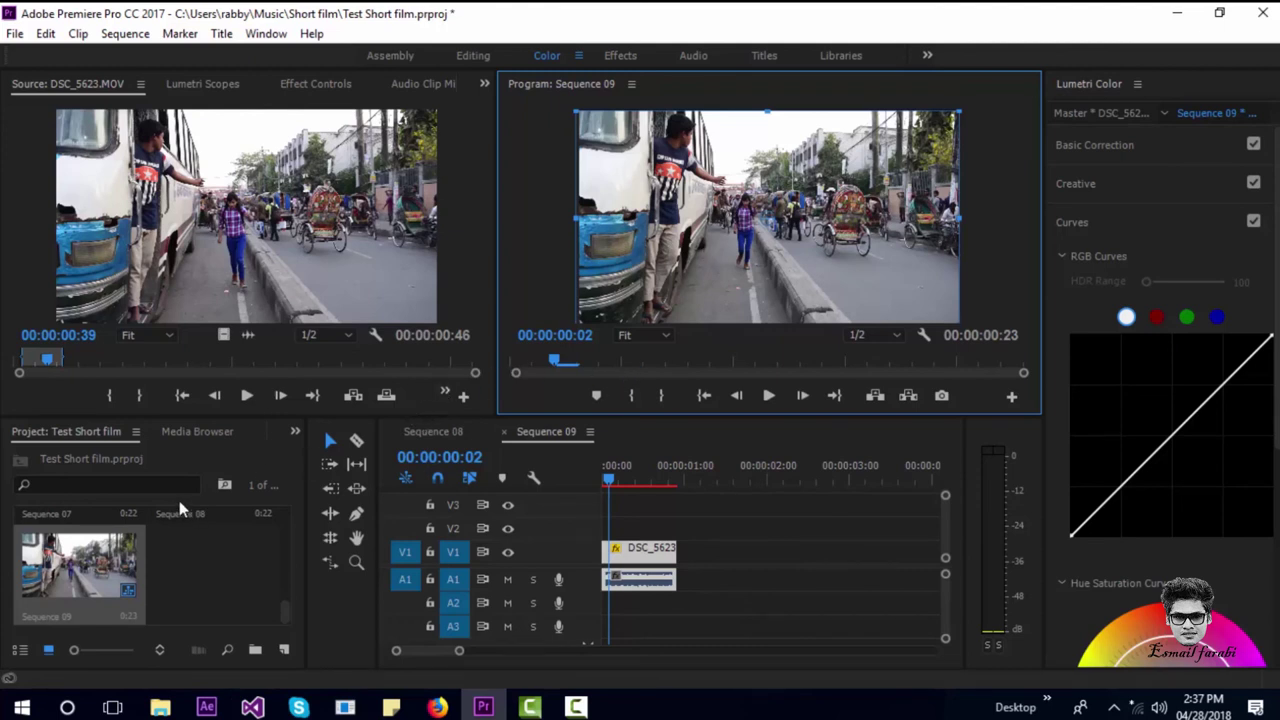
pyautogui.moveTo(287, 605); pyautogui.dragTo(286, 593)
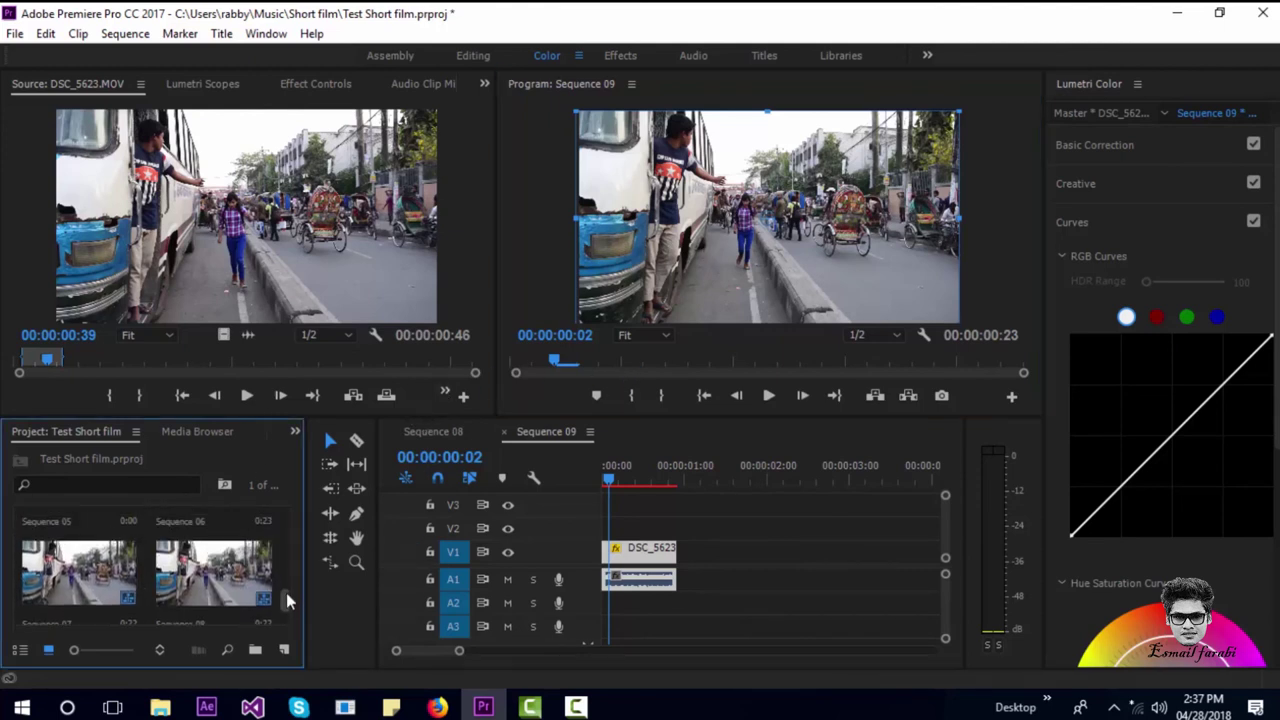
pyautogui.click(105, 590)
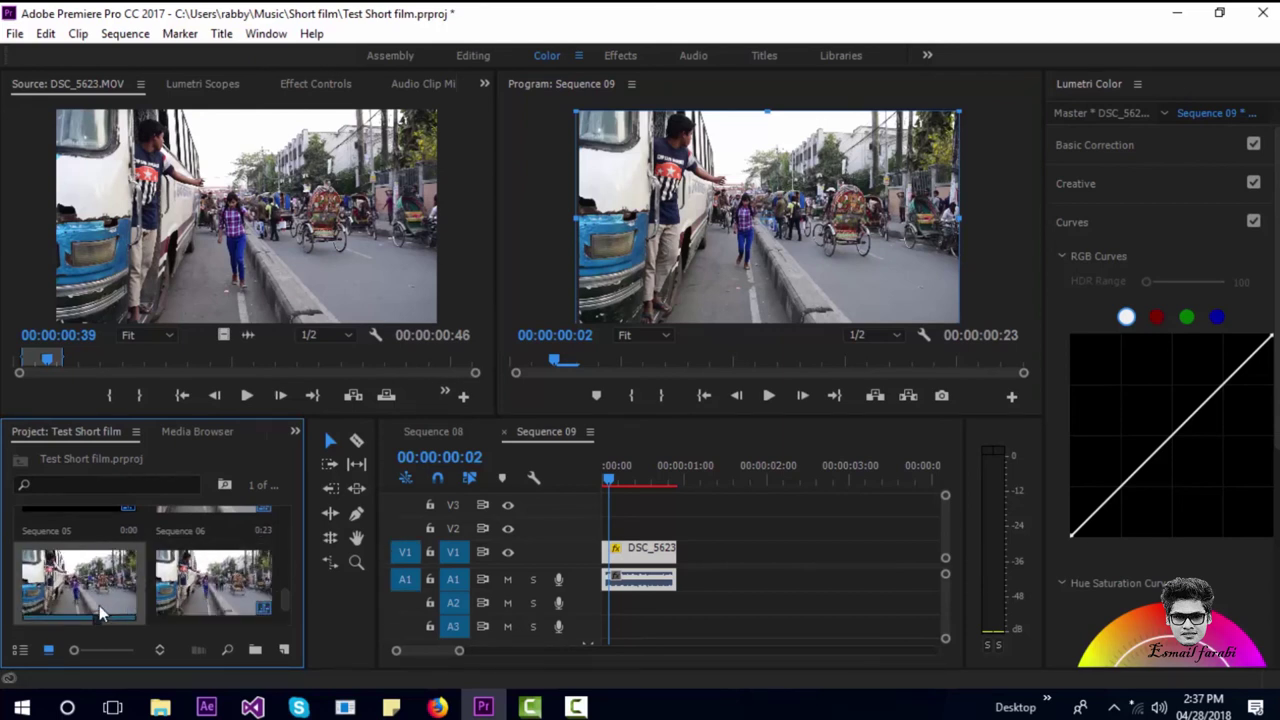
pyautogui.click(210, 585)
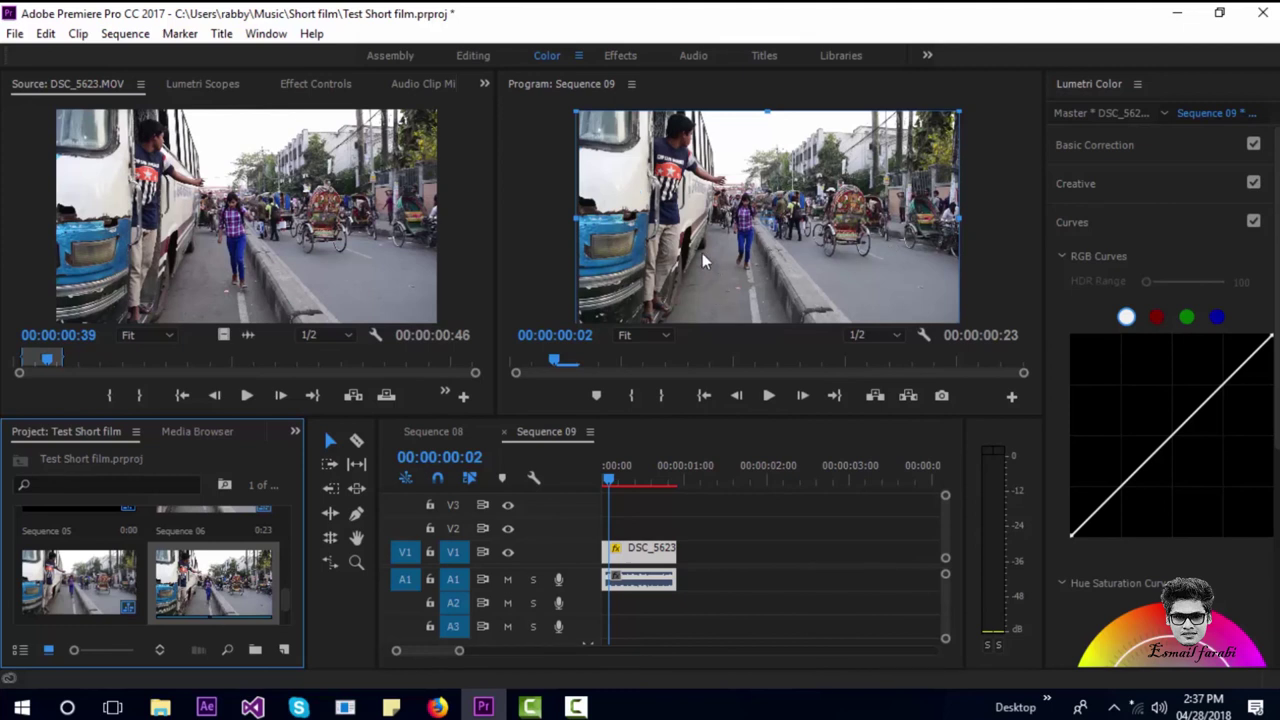
pyautogui.click(717, 230)
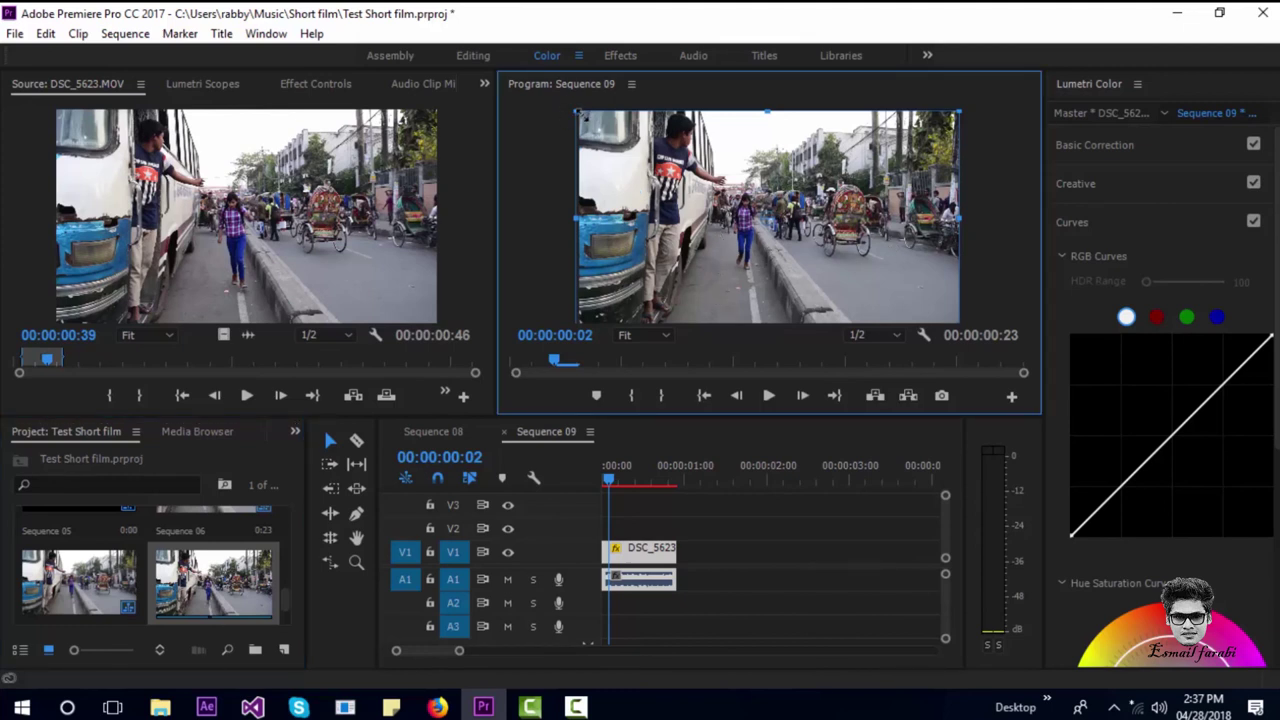
pyautogui.moveTo(577, 111)
pyautogui.mouseDown()
pyautogui.moveTo(615, 135)
pyautogui.moveTo(522, 92)
pyautogui.moveTo(561, 112)
pyautogui.mouseUp()
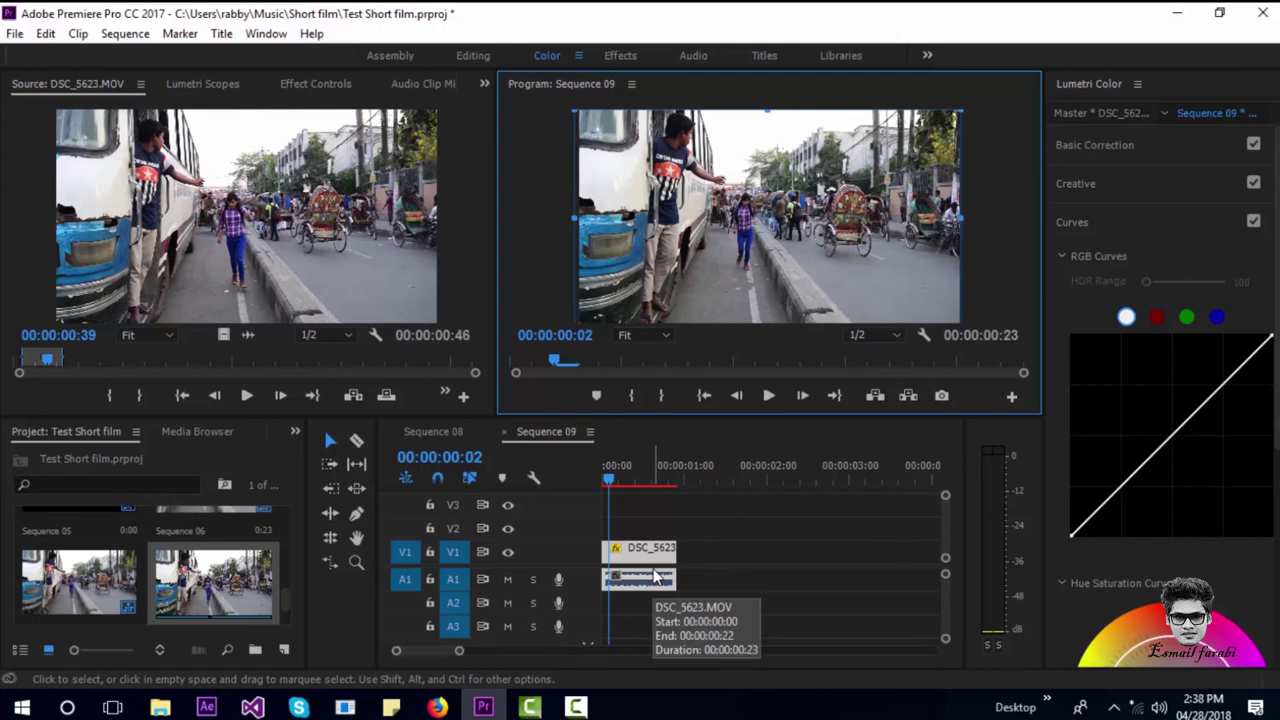
# Switch the timeline to Sequence 08, showing the DSC_5623 street clip at 00:00:00:10.
pyautogui.click(555, 465)
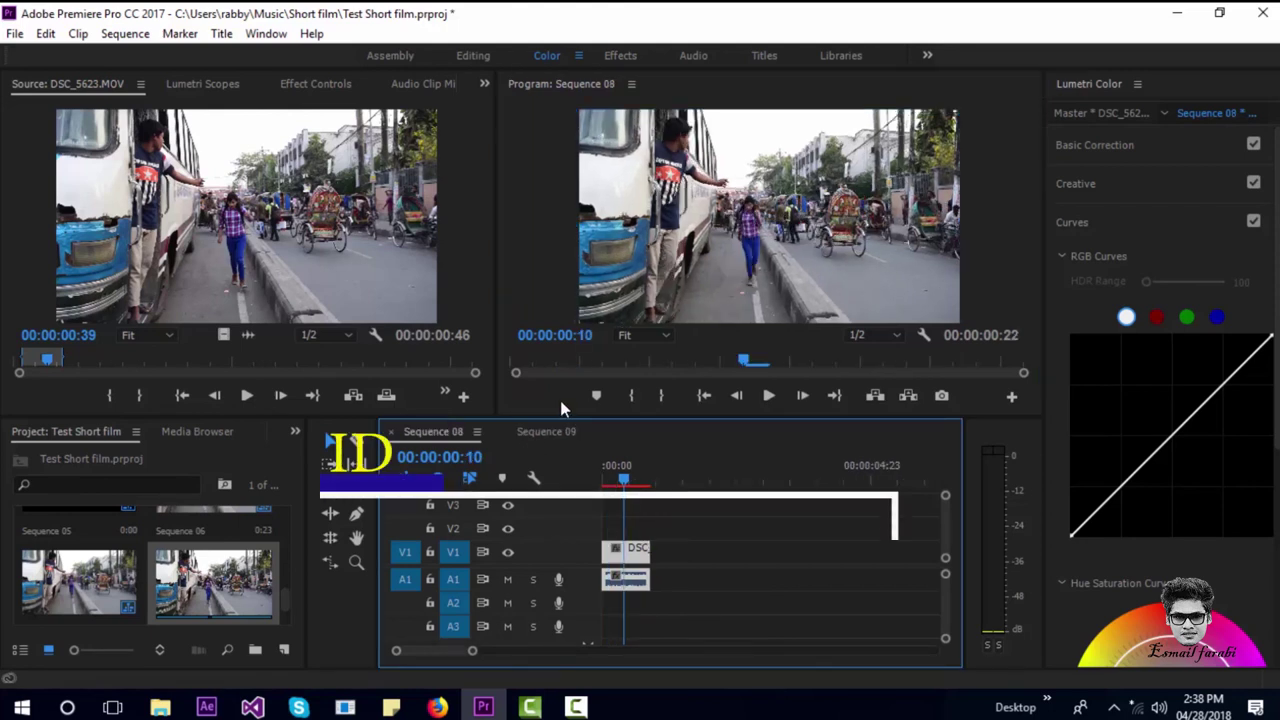
pyautogui.click(440, 432)
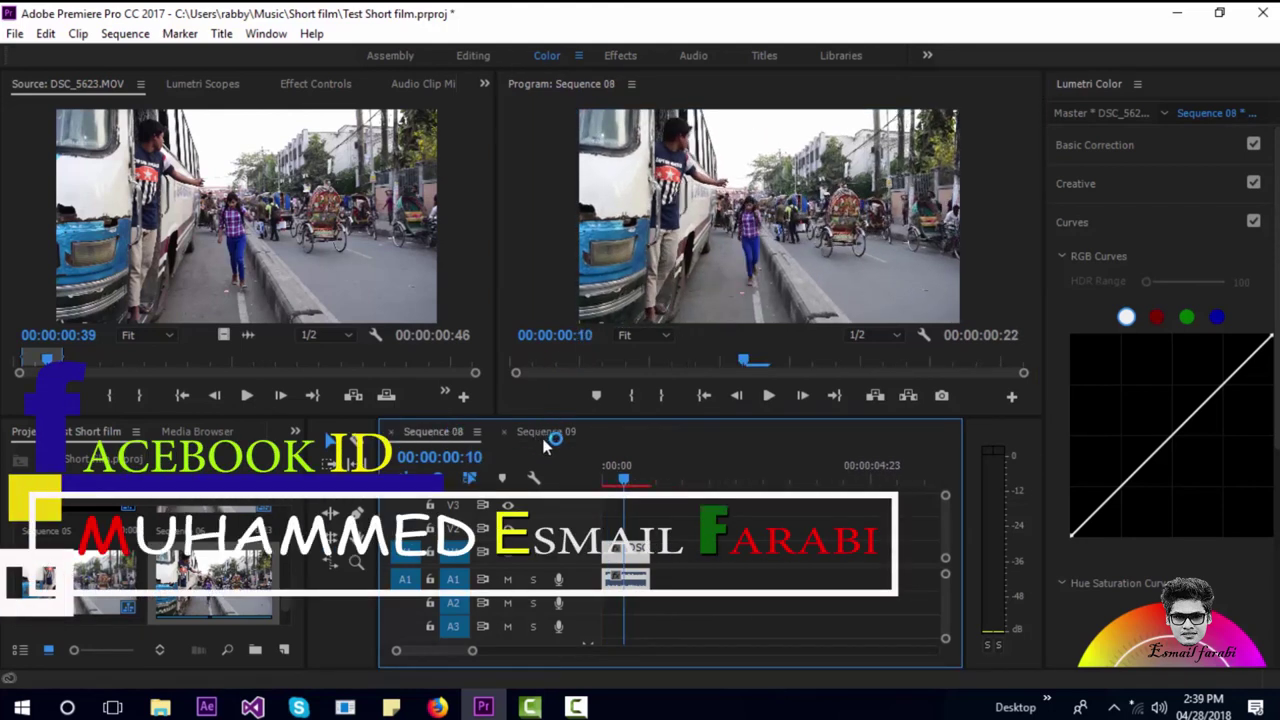
pyautogui.click(541, 434)
pyautogui.click(454, 428)
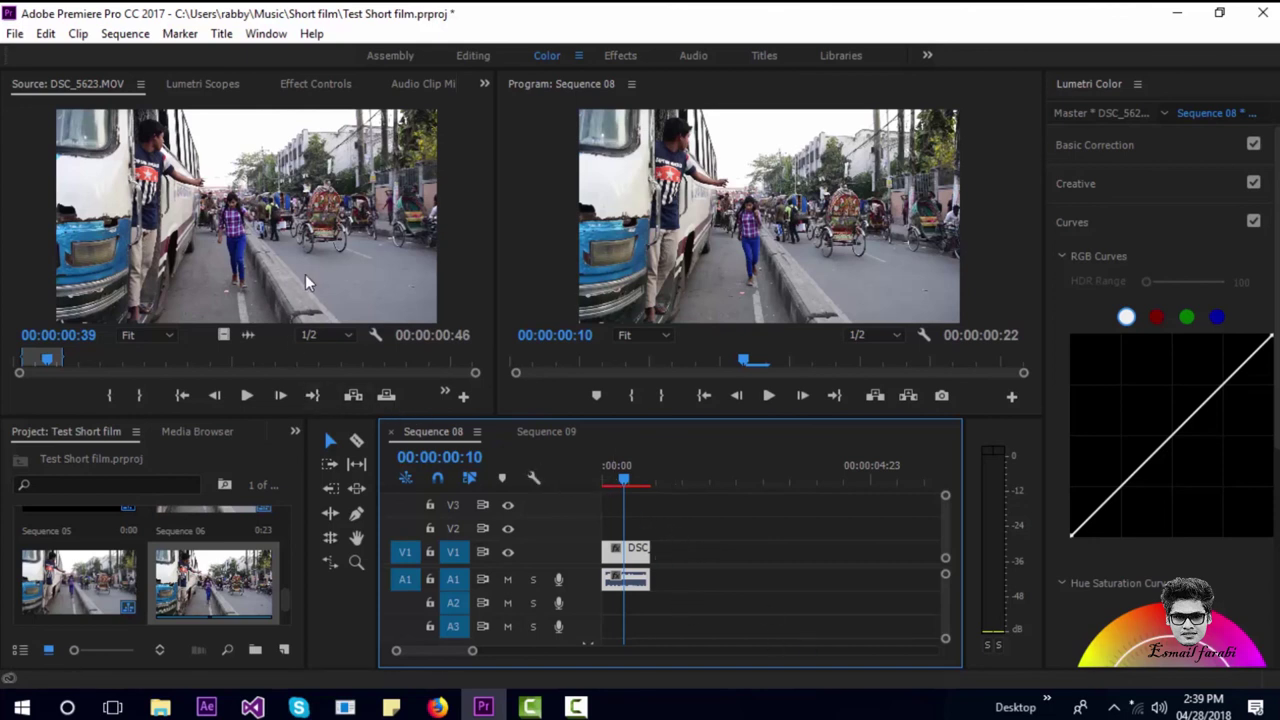
# Show the Camtasia Recorder controls over Premiere Pro, with the recording at 0:11:03.
pyautogui.click(231, 218)
pyautogui.click(576, 707)
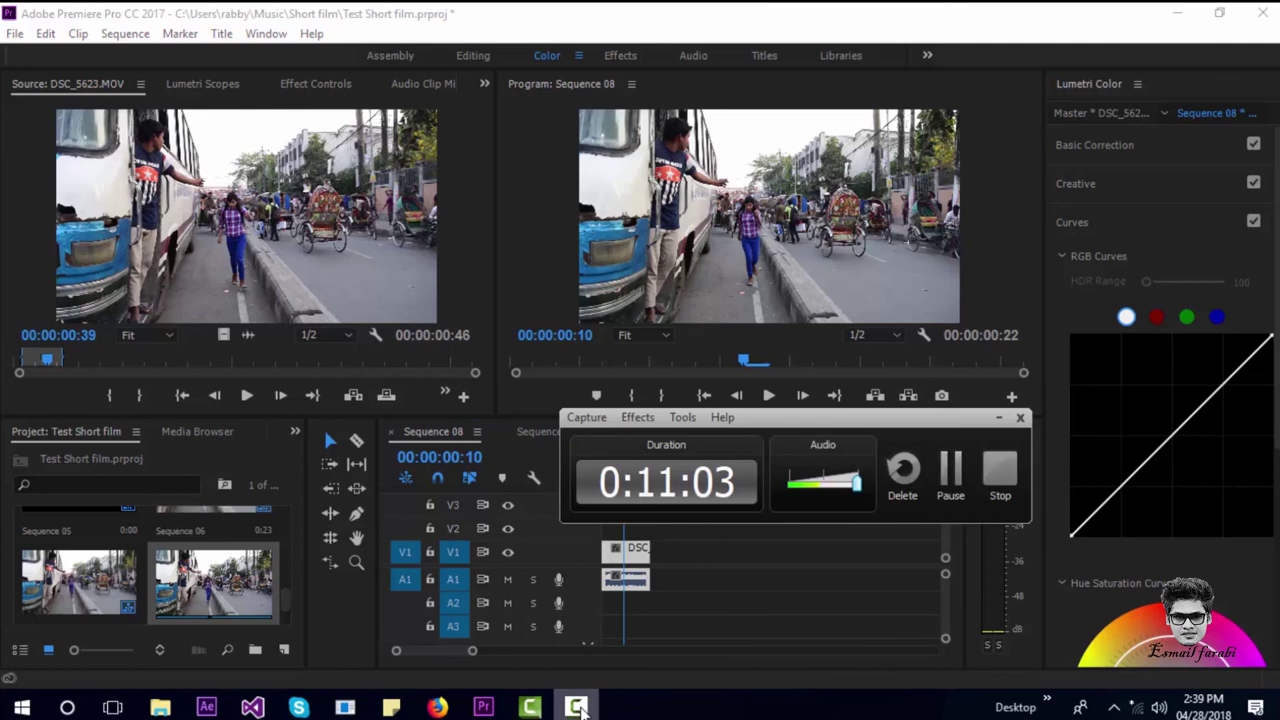